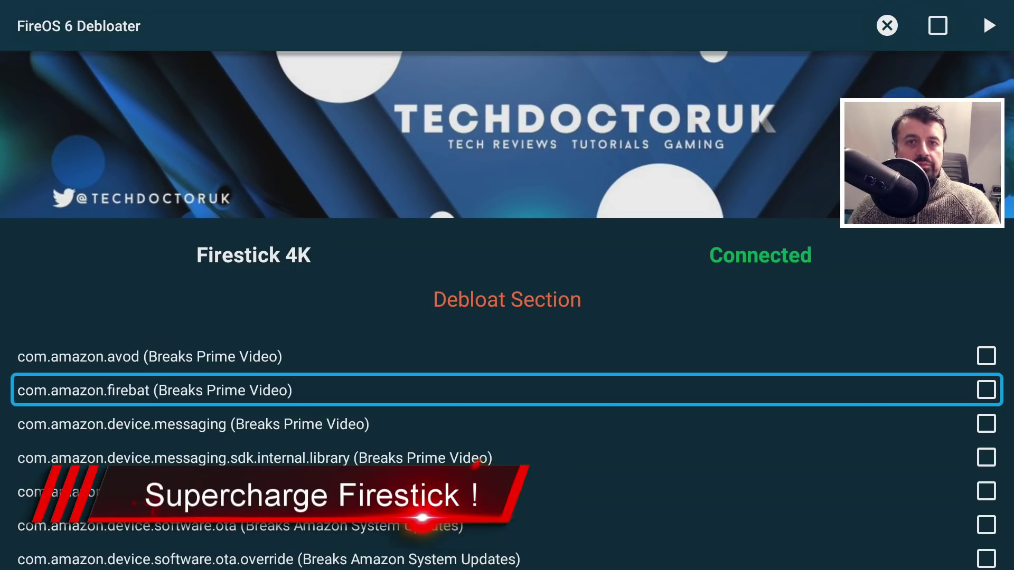
Review debloater packages from firebat to hedwig News, then subscribe to TechDoctorUK with all notifications on.
{"action": "left_click", "coordinate": [888, 26]}
{"action": "left_click", "coordinate": [507, 390]}
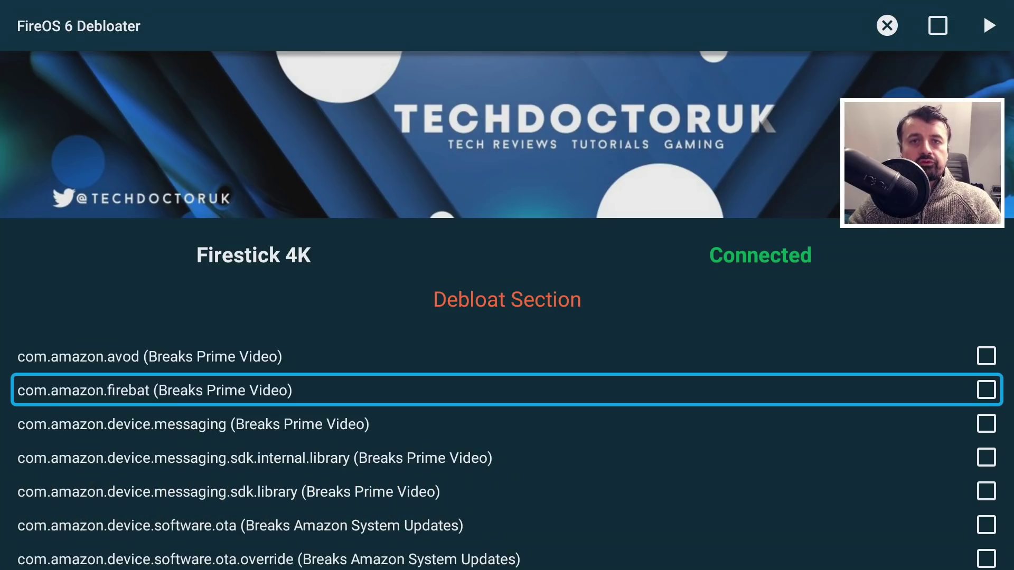
{"action": "key", "text": "Down"}
{"action": "key", "text": "Down"}
{"action": "key", "text": "Down"}
{"action": "key", "text": "Down"}
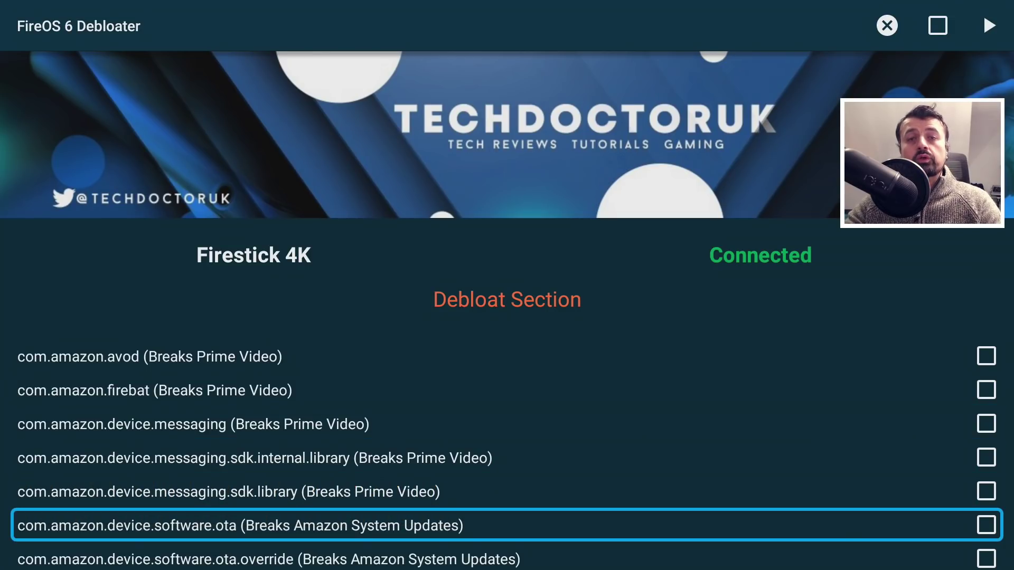
{"action": "key", "text": "Down"}
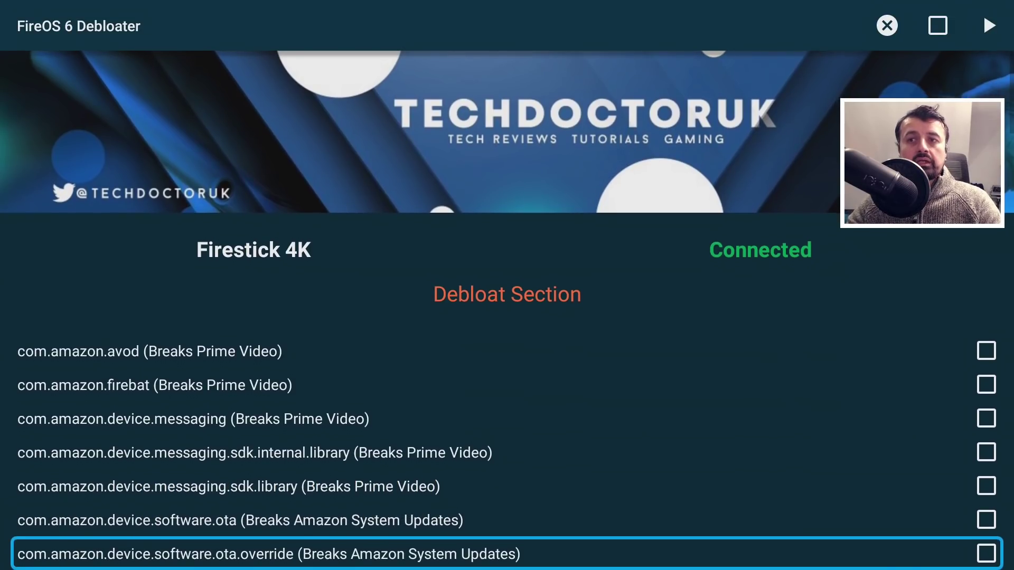
{"action": "key", "text": "Down"}
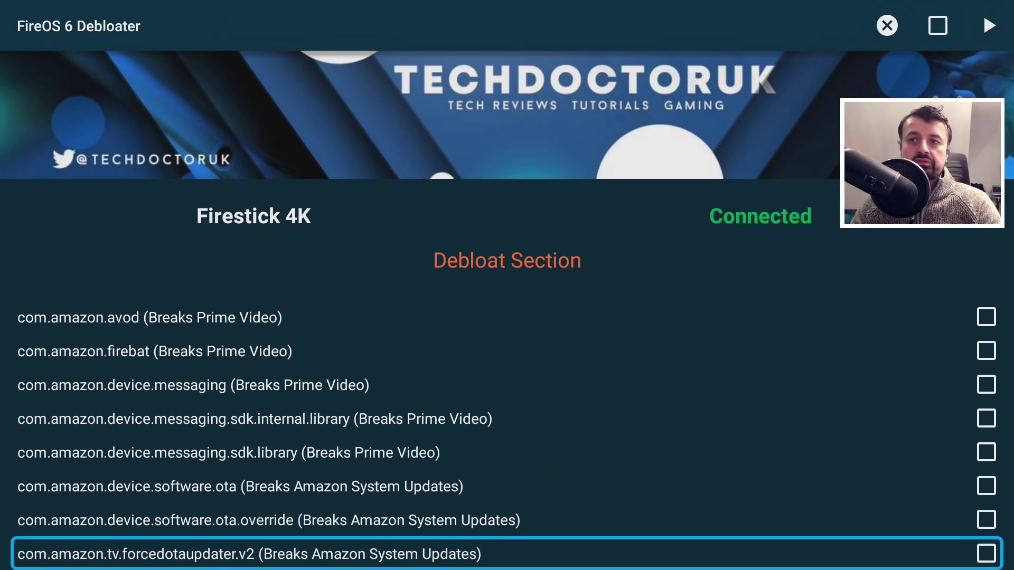
{"action": "key", "text": "Up"}
{"action": "key", "text": "Up"}
{"action": "key", "text": "Up"}
{"action": "key", "text": "Up"}
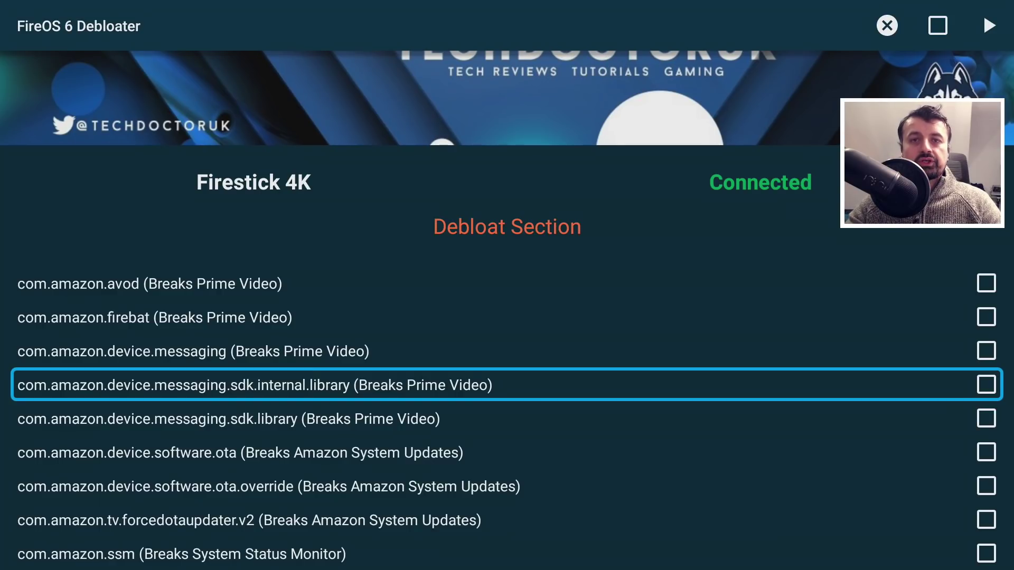
{"action": "key", "text": "Down"}
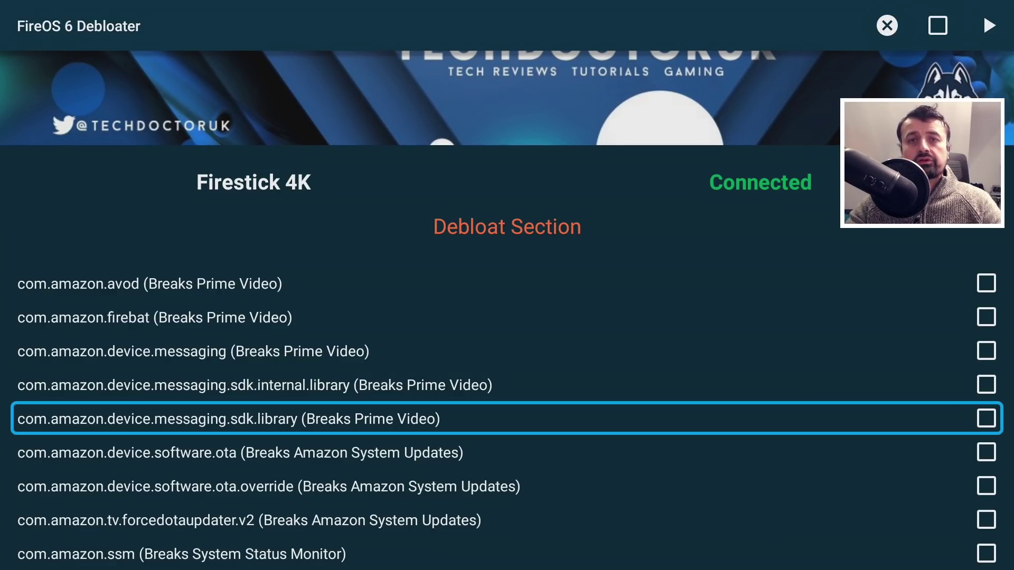
{"action": "key", "text": "Down"}
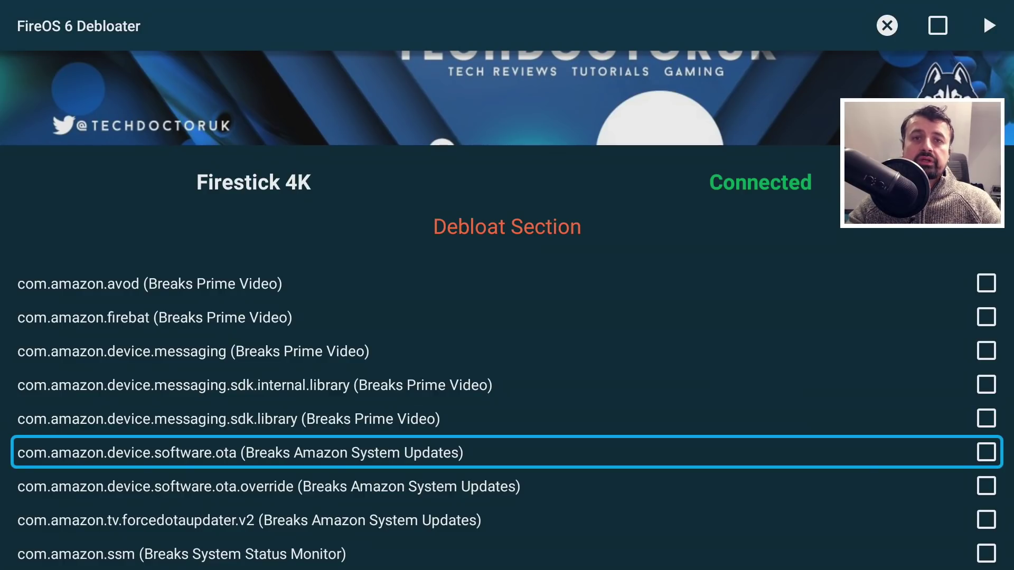
{"action": "key", "text": "Down"}
{"action": "key", "text": "Down"}
{"action": "key", "text": "Down"}
{"action": "key", "text": "Down"}
{"action": "key", "text": "Down"}
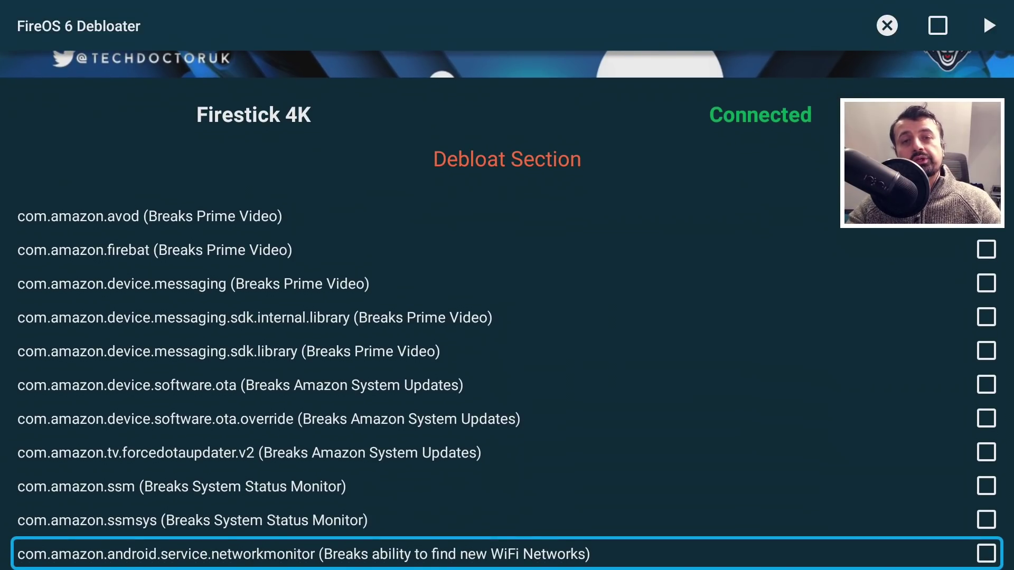
{"action": "key", "text": "Down"}
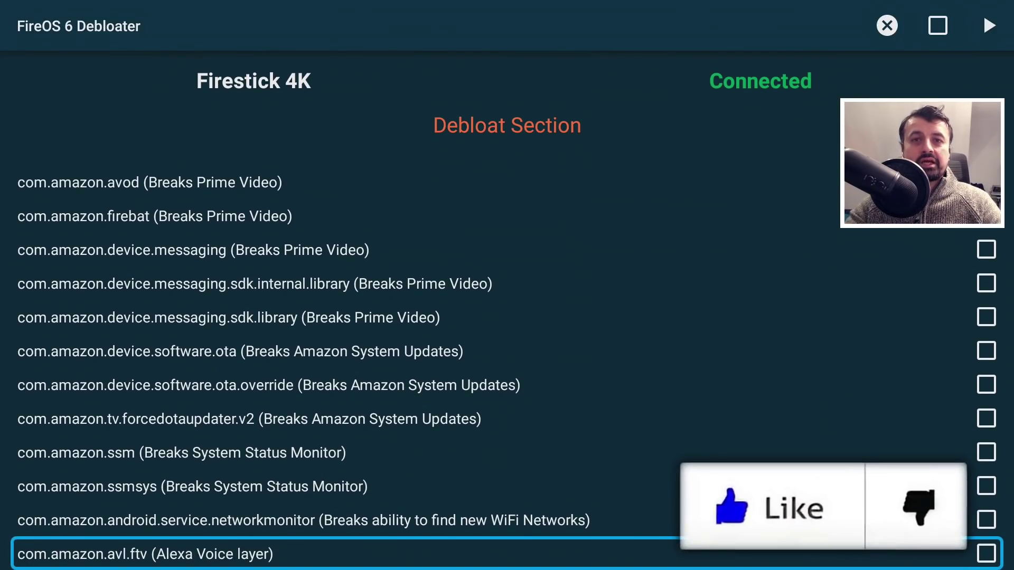
{"action": "key", "text": "Down"}
{"action": "key", "text": "Down"}
{"action": "key", "text": "Down"}
{"action": "key", "text": "Down"}
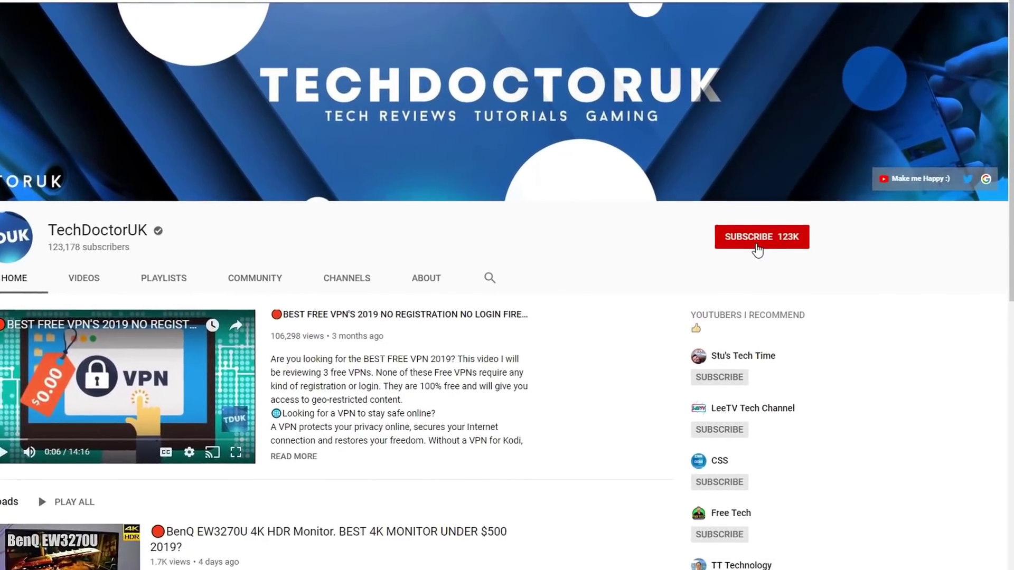
{"action": "left_click", "coordinate": [758, 244]}
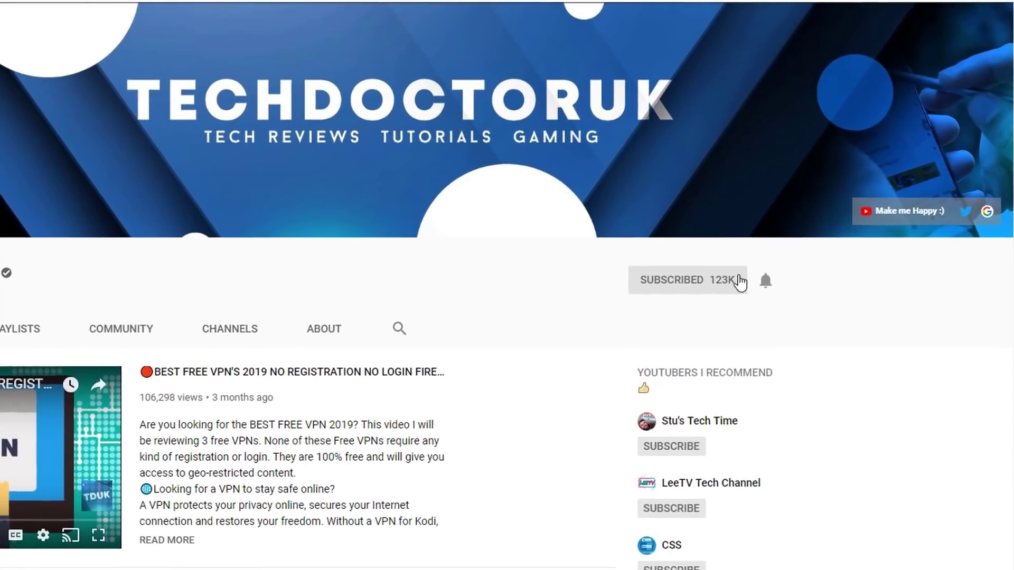
{"action": "left_click", "coordinate": [753, 295]}
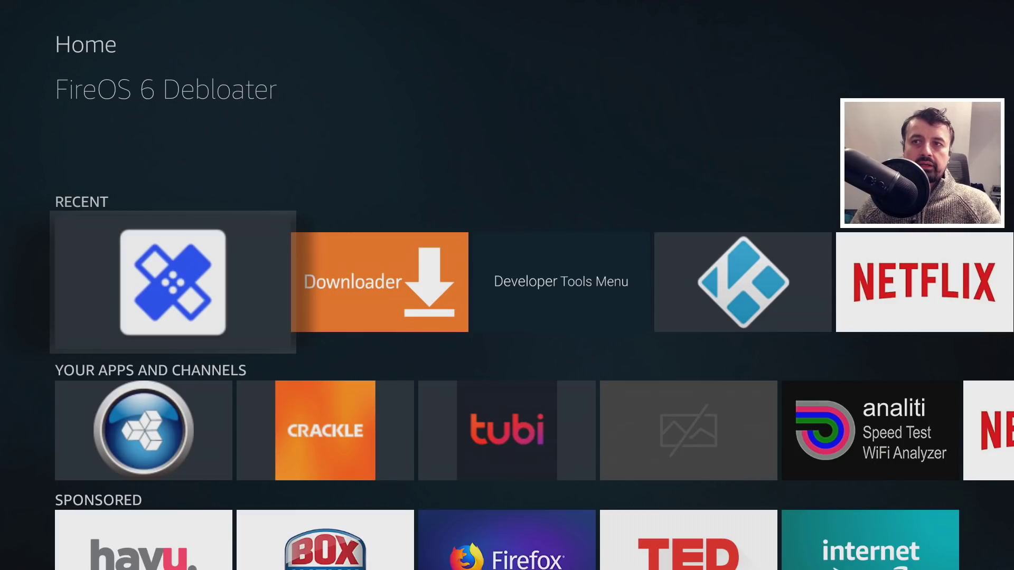
Launch FireOS 6 Debloater and tick 'Always allow from this computer' for USB debugging.
{"action": "key", "text": "Return"}
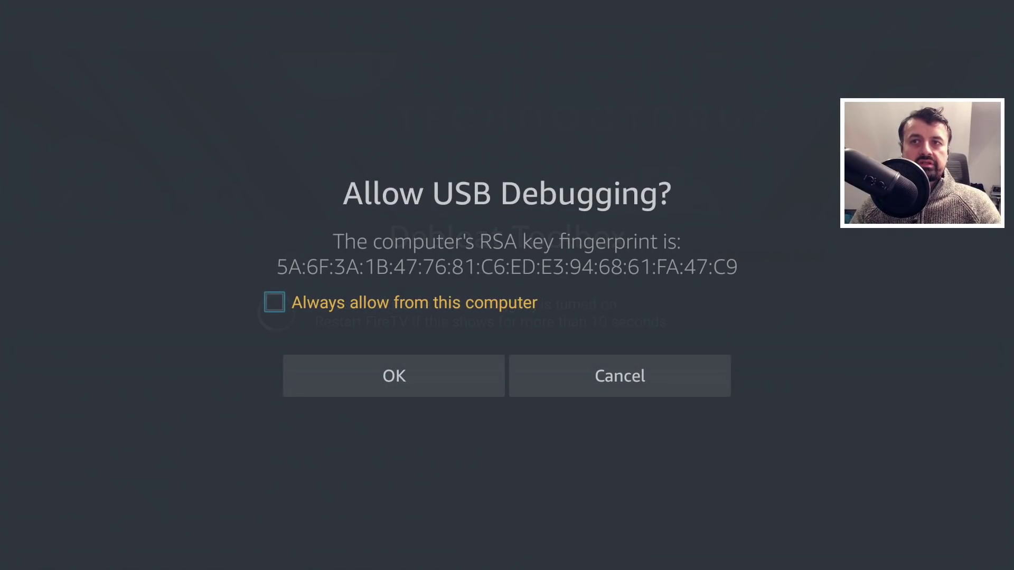
{"action": "key", "text": "Return"}
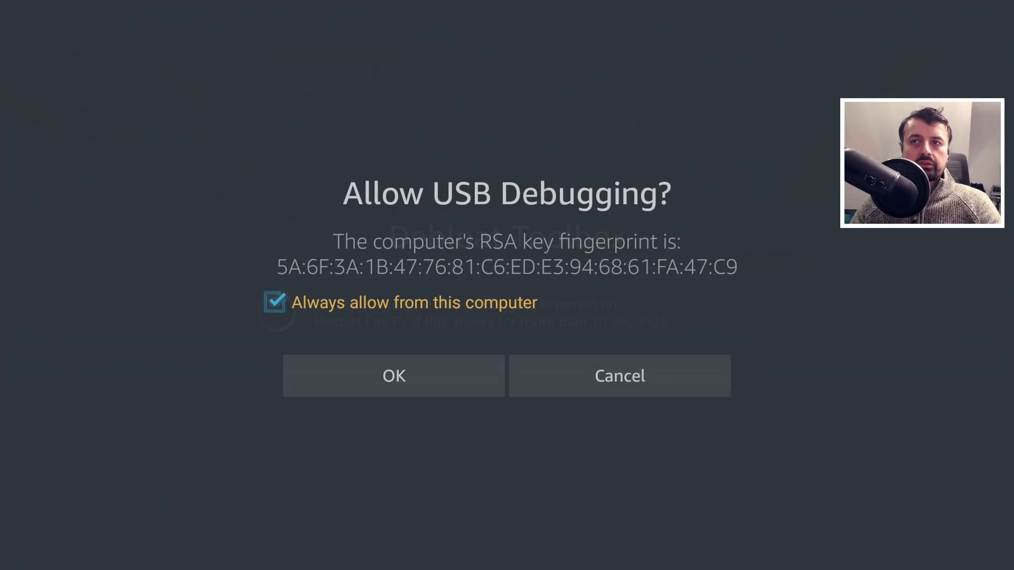
{"action": "key", "text": "Down"}
{"action": "key", "text": "Return"}
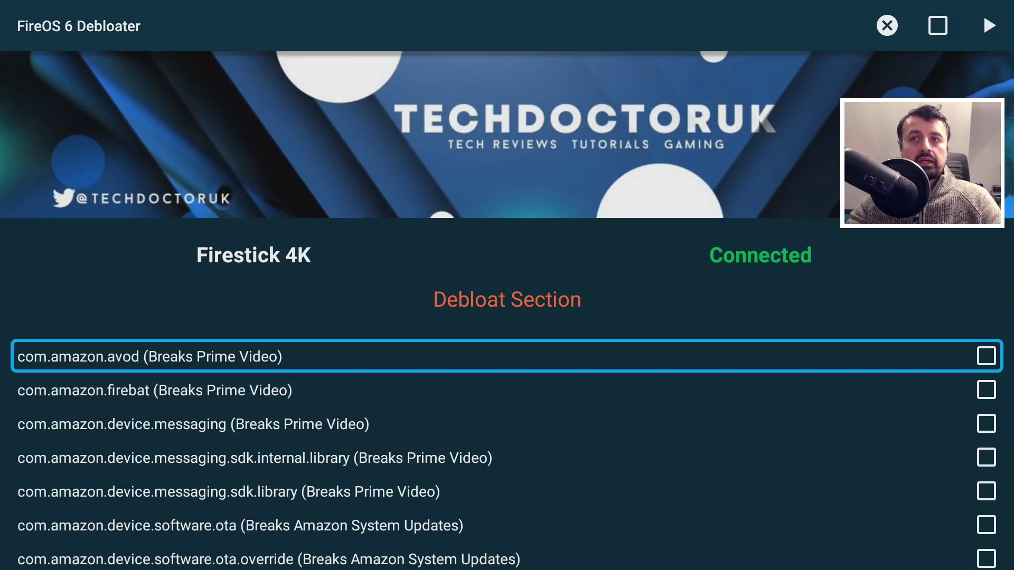
Exit FireOS 6 Debloater using the X button in the top bar.
{"action": "key", "text": "Up"}
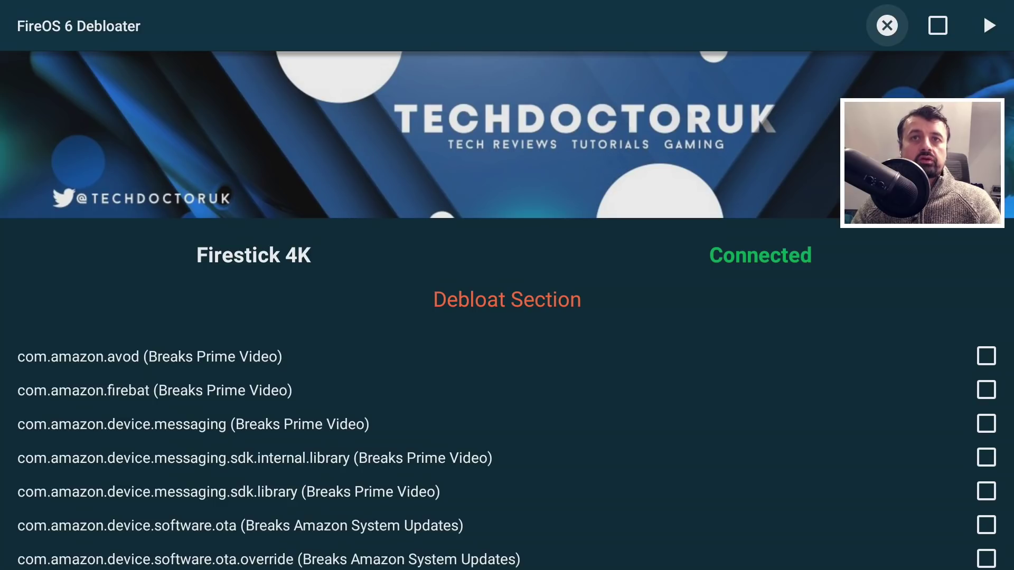
{"action": "key", "text": "Right"}
{"action": "key", "text": "Left"}
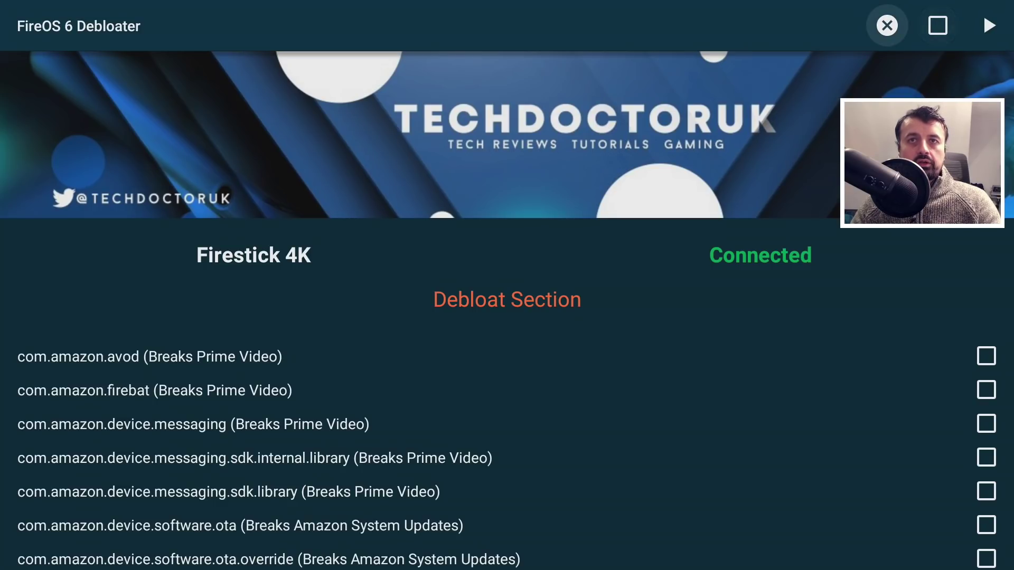
{"action": "key", "text": "Return"}
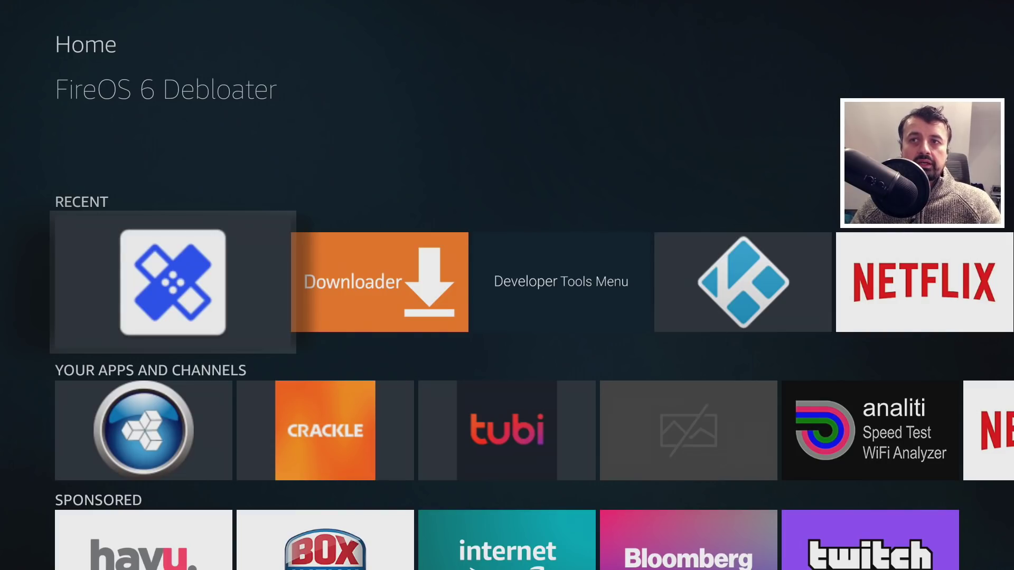
Relaunch FireOS 6 Debloater from the Recent apps row.
{"action": "key", "text": "Return"}
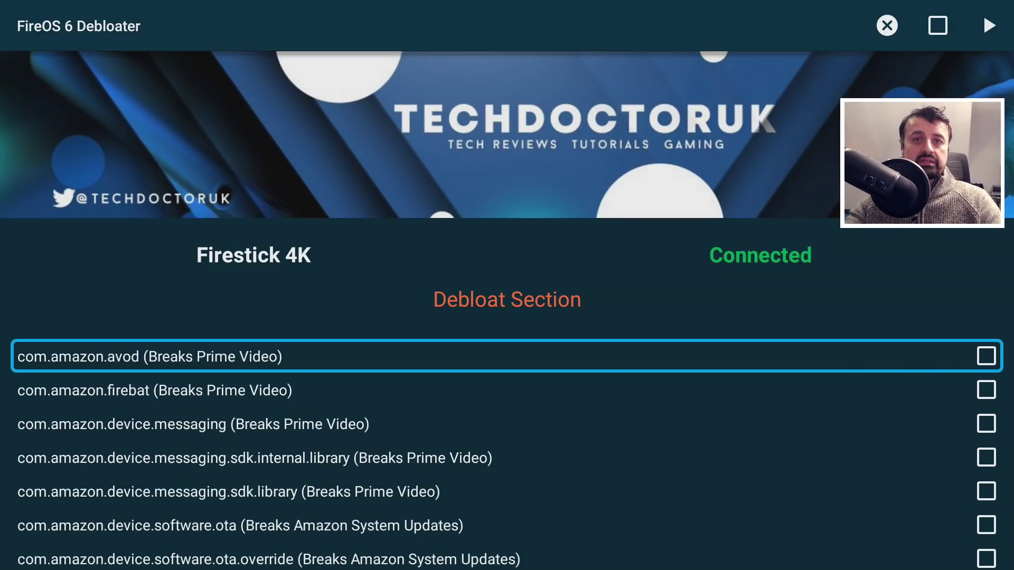
Toggle the select-all checkbox off and back on so every package is checked.
{"action": "key", "text": "Down"}
{"action": "key", "text": "Down"}
{"action": "key", "text": "Down"}
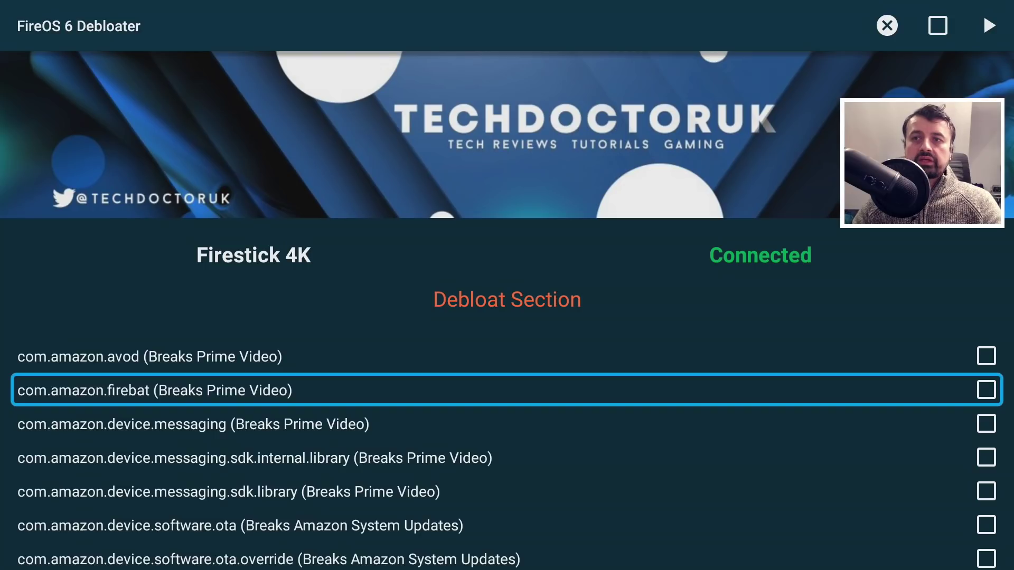
{"action": "key", "text": "Up"}
{"action": "key", "text": "Up"}
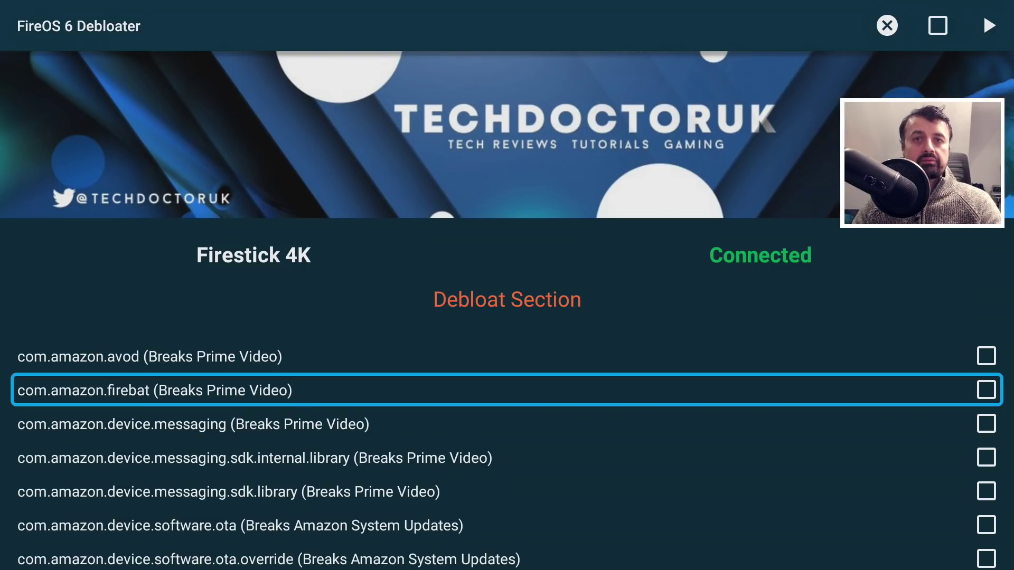
{"action": "key", "text": "Up"}
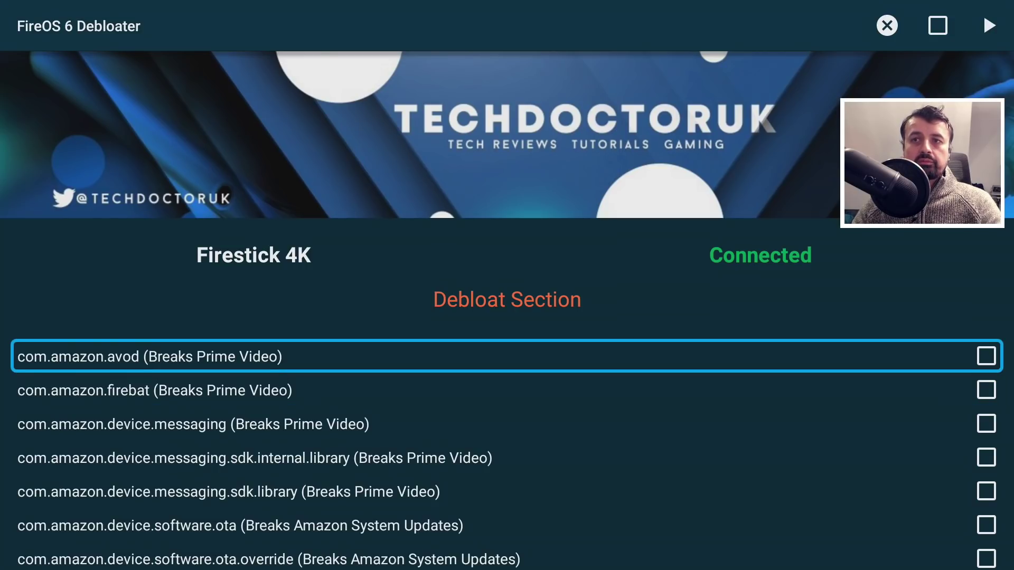
{"action": "key", "text": "Up"}
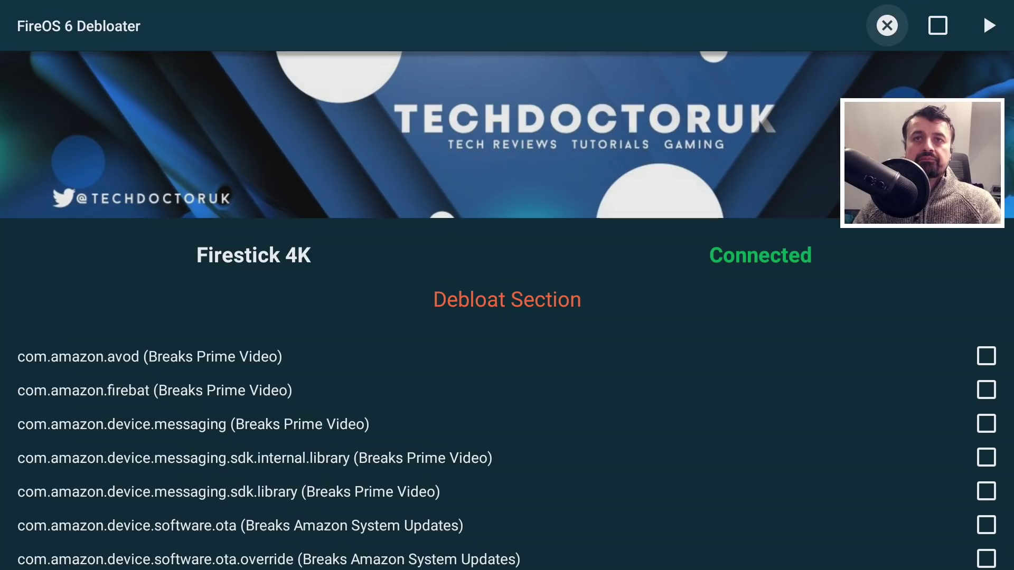
{"action": "key", "text": "Right"}
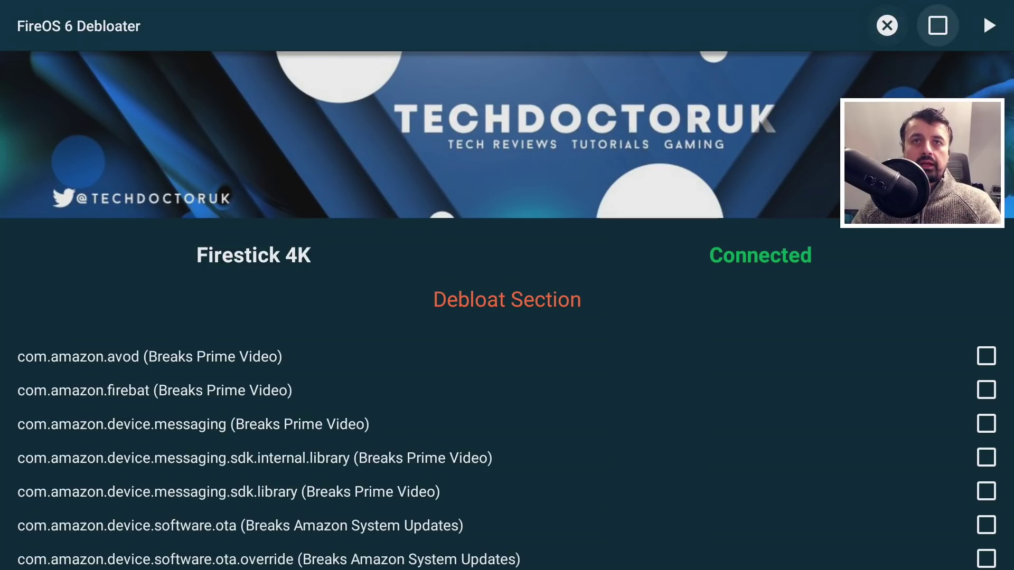
{"action": "key", "text": "Return"}
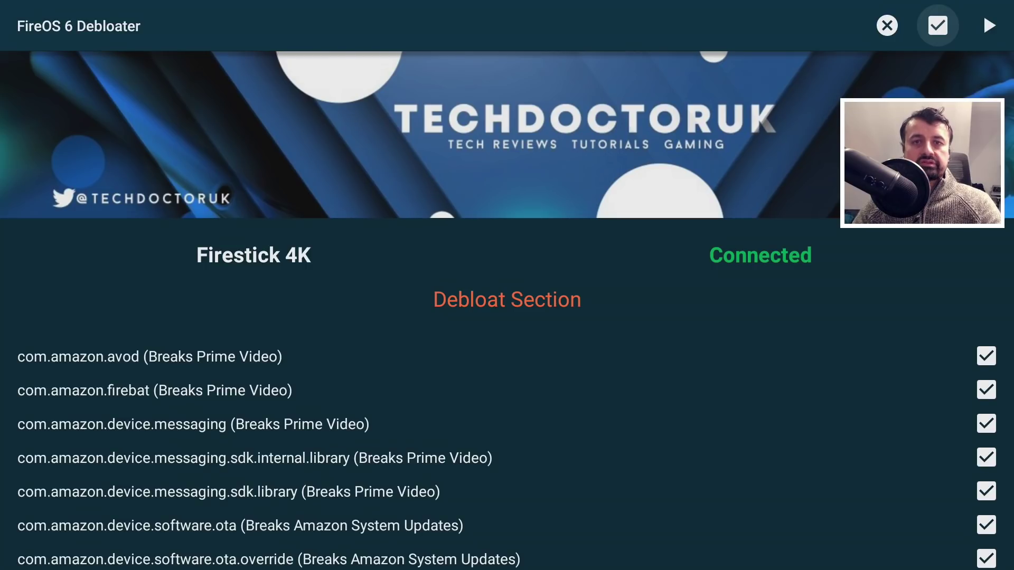
{"action": "key", "text": "Return"}
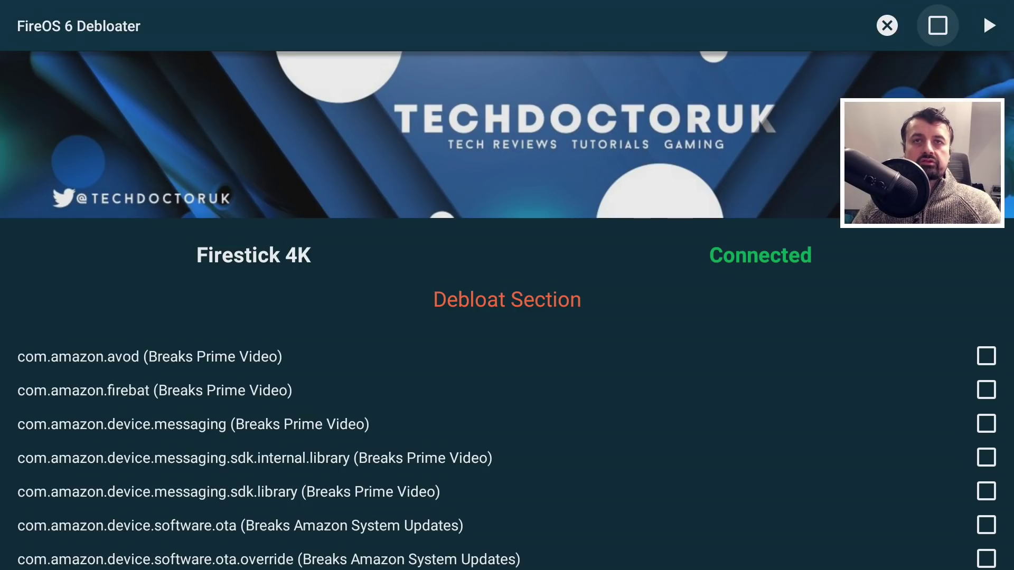
{"action": "key", "text": "Return"}
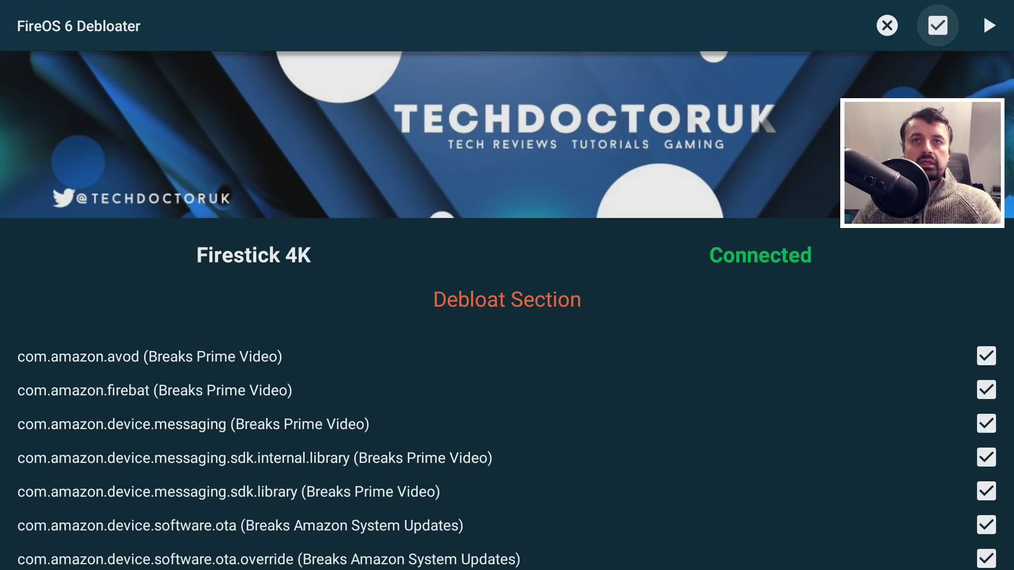
Uncheck avod, firebat, device.messaging, sdk.internal.library and sdk.library to keep Prime Video working.
{"action": "key", "text": "Down"}
{"action": "key", "text": "Down"}
{"action": "key", "text": "Down"}
{"action": "key", "text": "Up"}
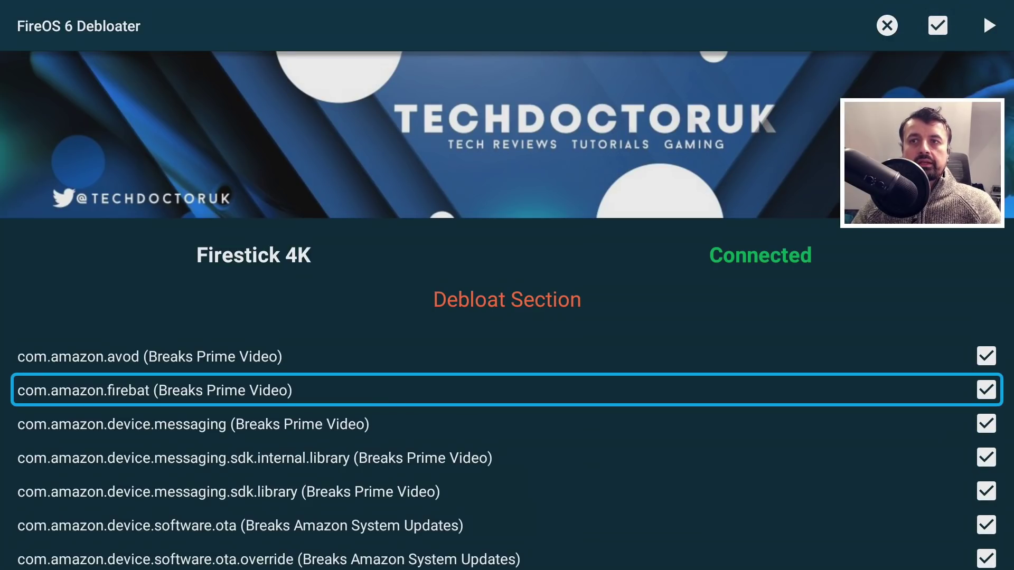
{"action": "key", "text": "Up"}
{"action": "key", "text": "Return"}
{"action": "key", "text": "Down"}
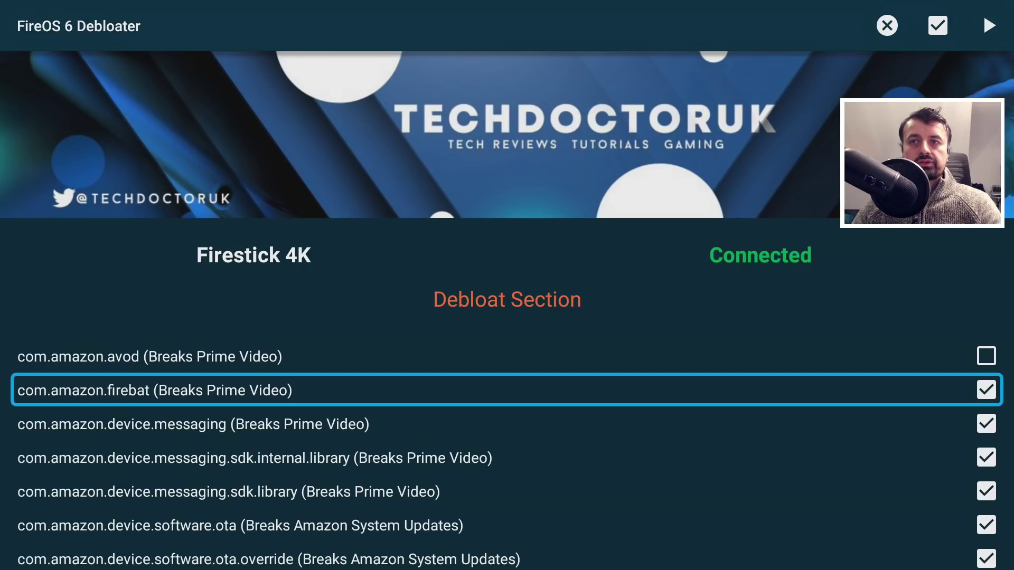
{"action": "key", "text": "Return"}
{"action": "key", "text": "Down"}
{"action": "key", "text": "Return"}
{"action": "key", "text": "Down"}
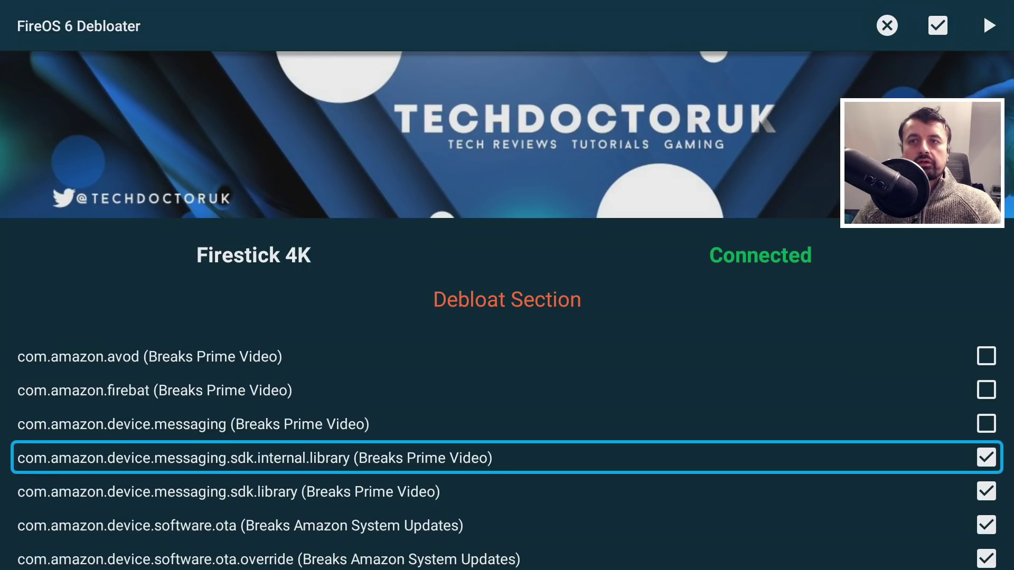
{"action": "key", "text": "Return"}
{"action": "key", "text": "Down"}
{"action": "key", "text": "Return"}
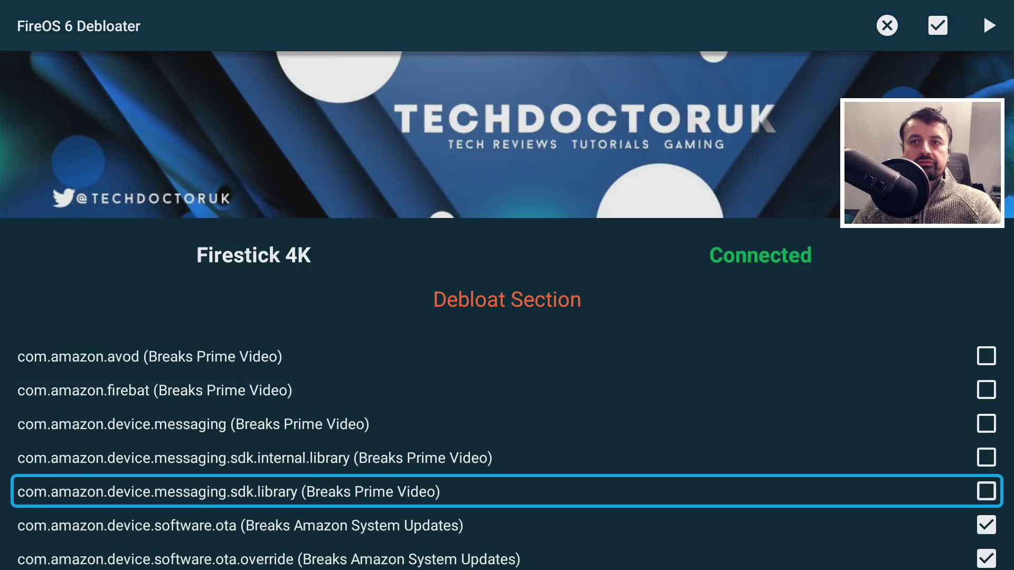
{"action": "key", "text": "Up"}
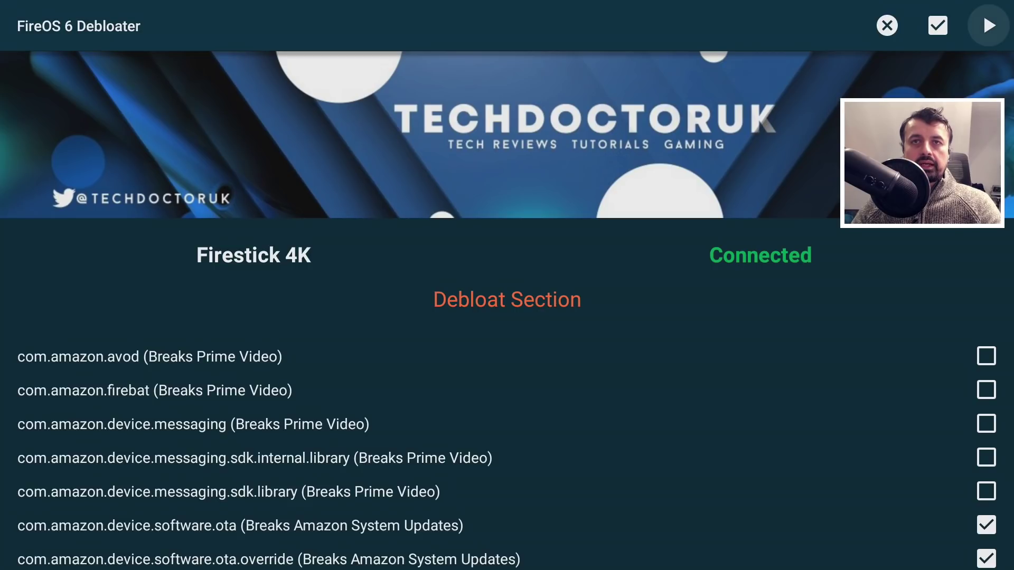
Run the debloat with the Play button so the checked packages are disabled.
{"action": "key", "text": "Return"}
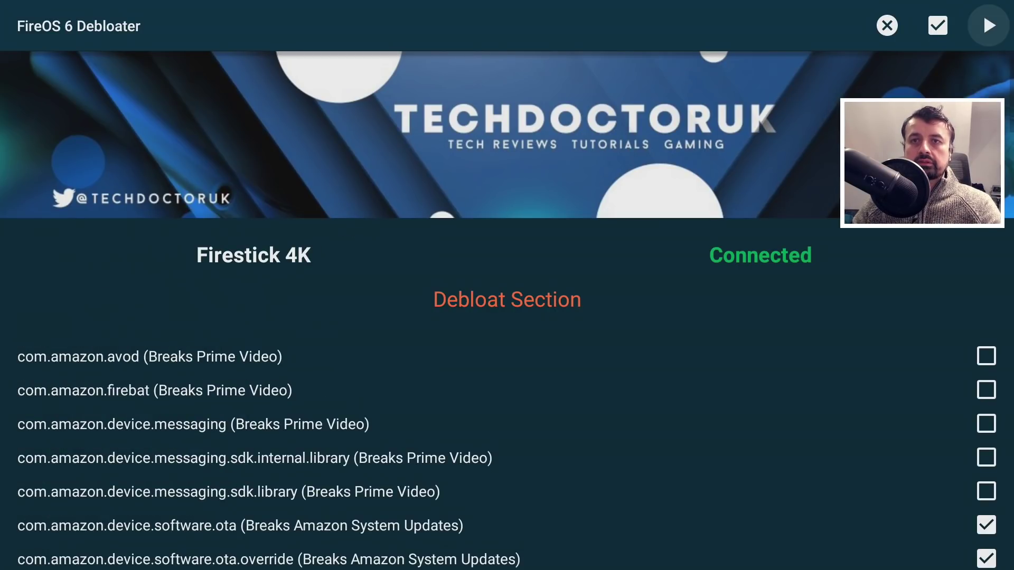
{"action": "key", "text": "Down"}
{"action": "key", "text": "Down"}
{"action": "key", "text": "Down"}
{"action": "key", "text": "Down"}
{"action": "key", "text": "Down"}
{"action": "key", "text": "Down"}
{"action": "key", "text": "Down"}
{"action": "key", "text": "Down"}
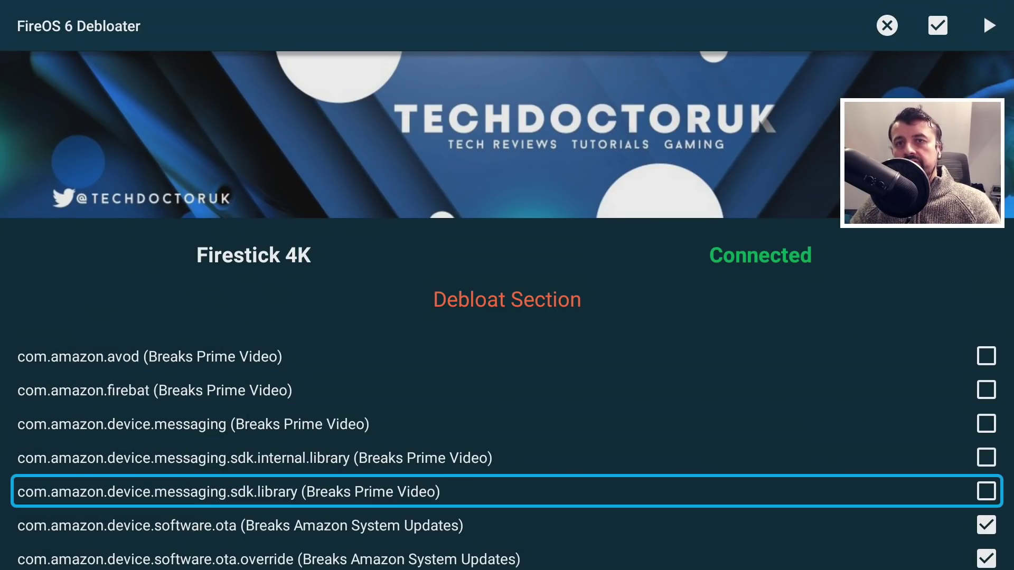
{"action": "key", "text": "Down"}
{"action": "key", "text": "Down"}
{"action": "key", "text": "Down"}
{"action": "key", "text": "Down"}
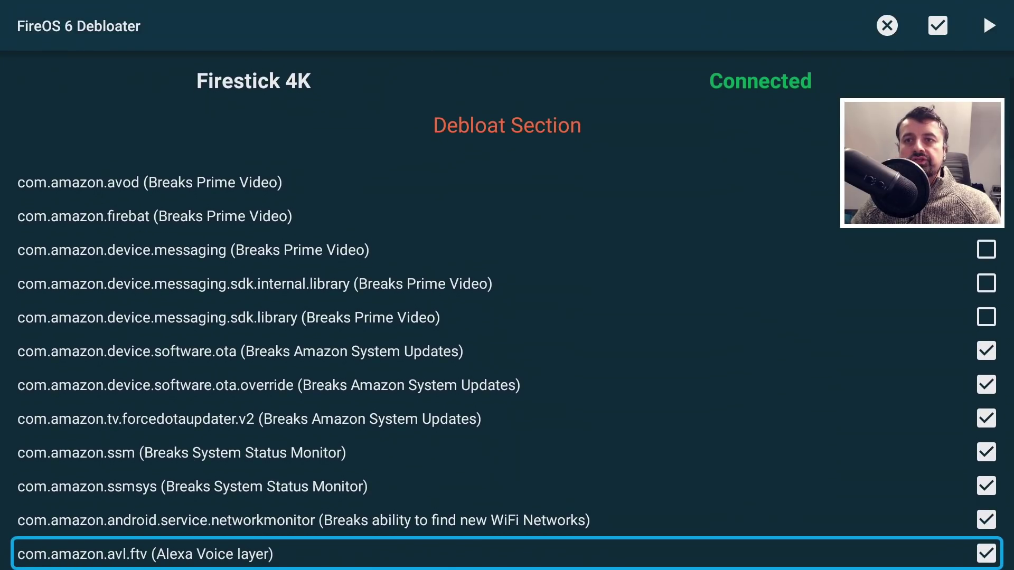
{"action": "key", "text": "Up"}
{"action": "key", "text": "Up"}
{"action": "key", "text": "Up"}
{"action": "key", "text": "Up"}
{"action": "key", "text": "Up"}
{"action": "key", "text": "Up"}
{"action": "key", "text": "Up"}
{"action": "key", "text": "Up"}
{"action": "key", "text": "Up"}
{"action": "key", "text": "Up"}
{"action": "key", "text": "Up"}
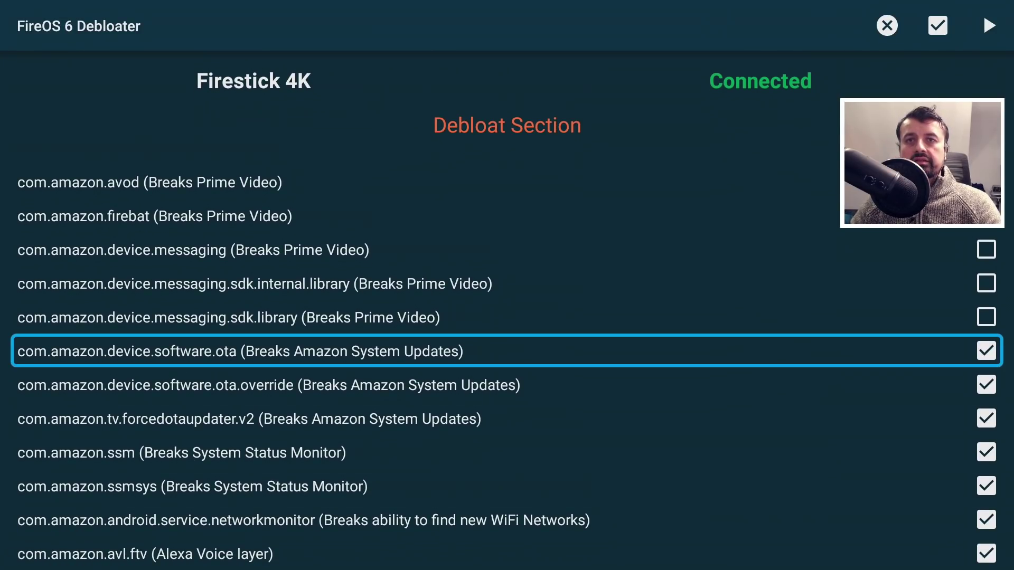
{"action": "key", "text": "Up"}
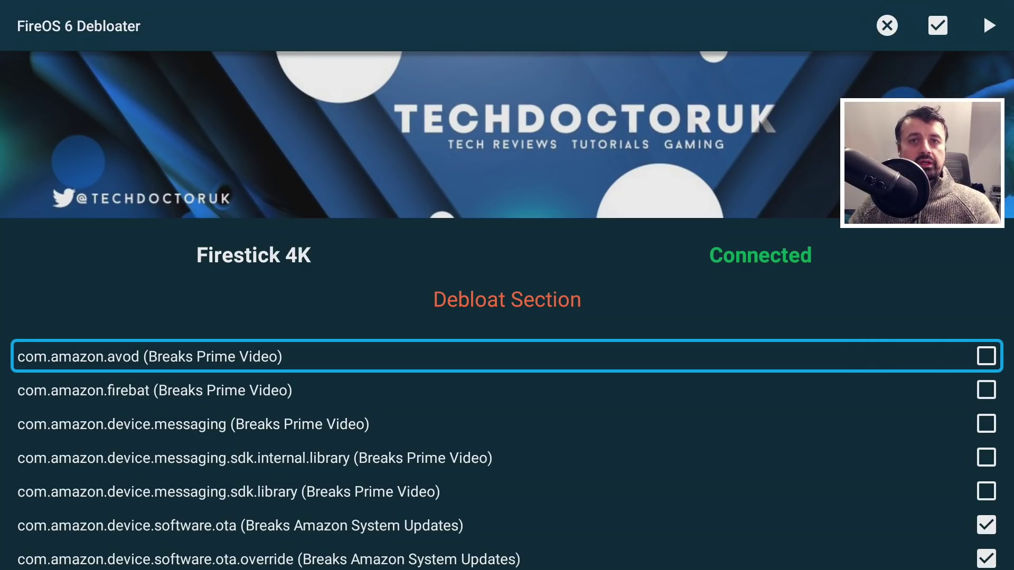
{"action": "key", "text": "Down"}
{"action": "key", "text": "Down"}
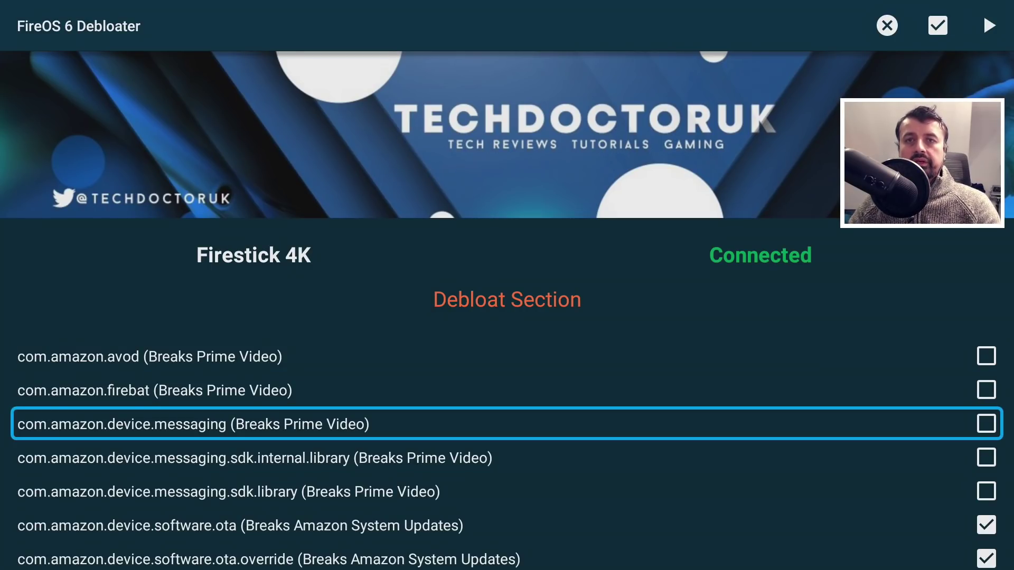
{"action": "key", "text": "Down"}
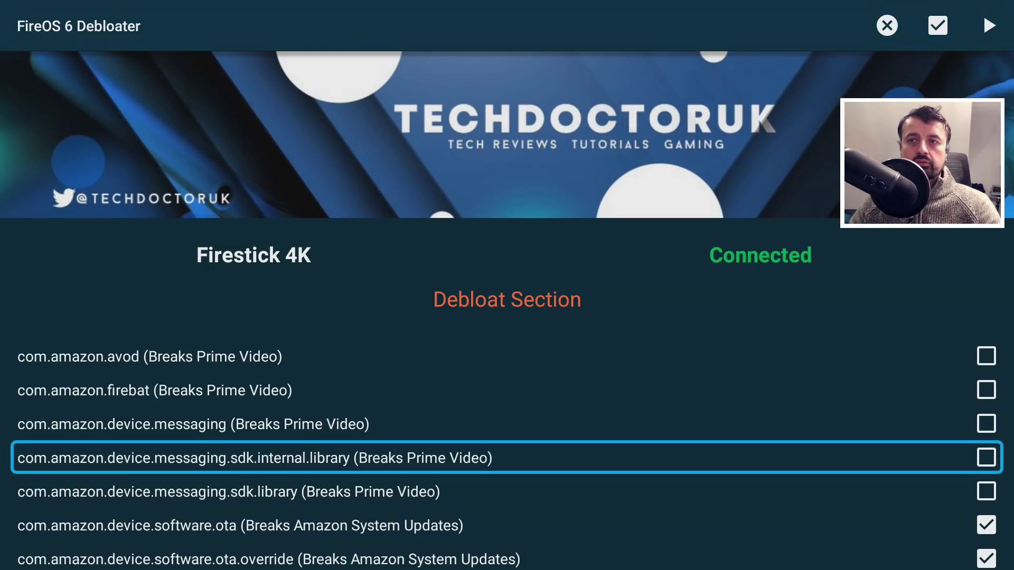
{"action": "key", "text": "Down"}
{"action": "key", "text": "Down"}
{"action": "key", "text": "Down"}
{"action": "key", "text": "Down"}
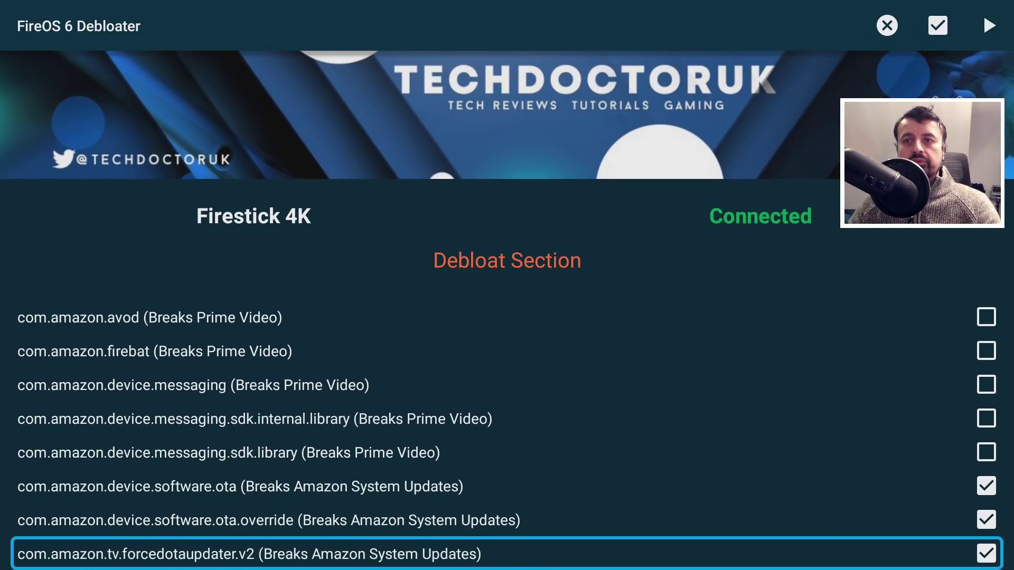
{"action": "key", "text": "Up"}
{"action": "key", "text": "Up"}
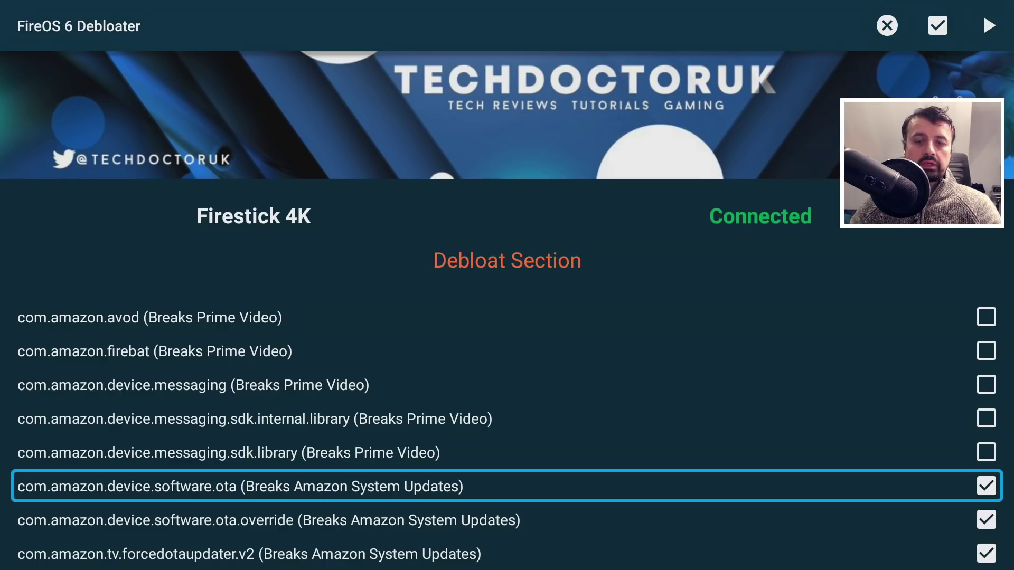
Play After We Collided from the Movies page, then return to the Home screen.
{"action": "key", "text": "Home"}
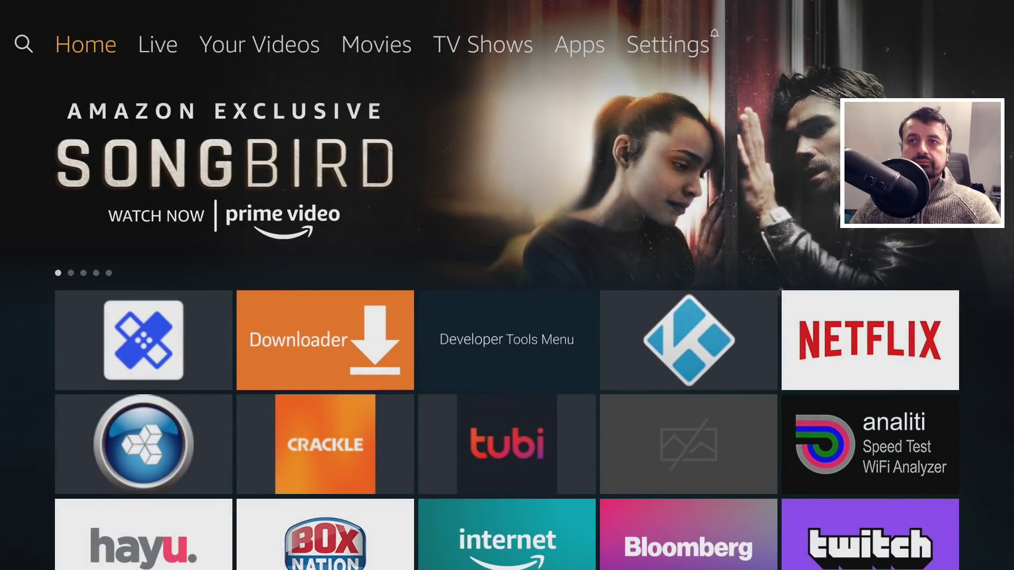
{"action": "key", "text": "Right"}
{"action": "key", "text": "Right"}
{"action": "key", "text": "Right"}
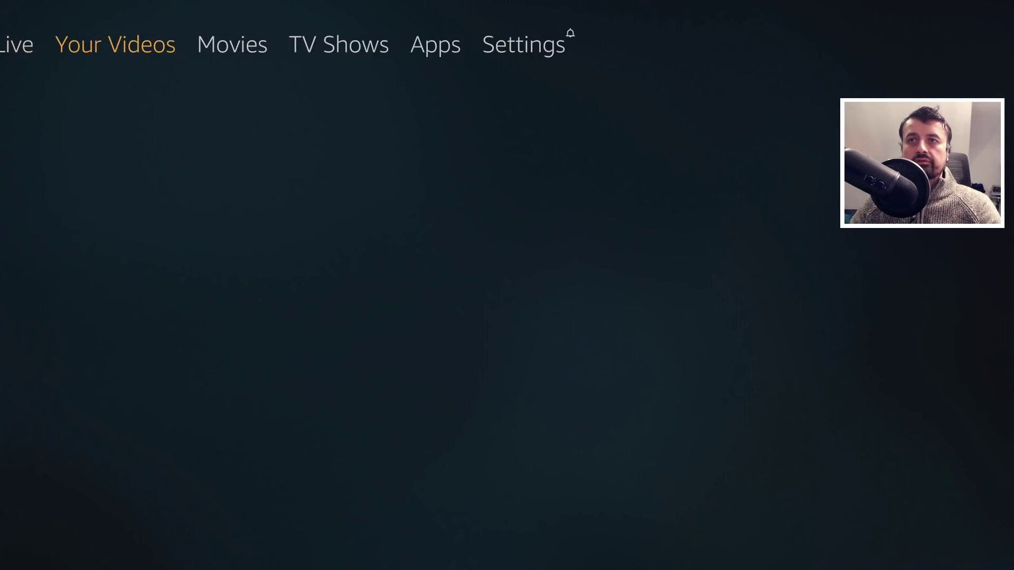
{"action": "key", "text": "Down"}
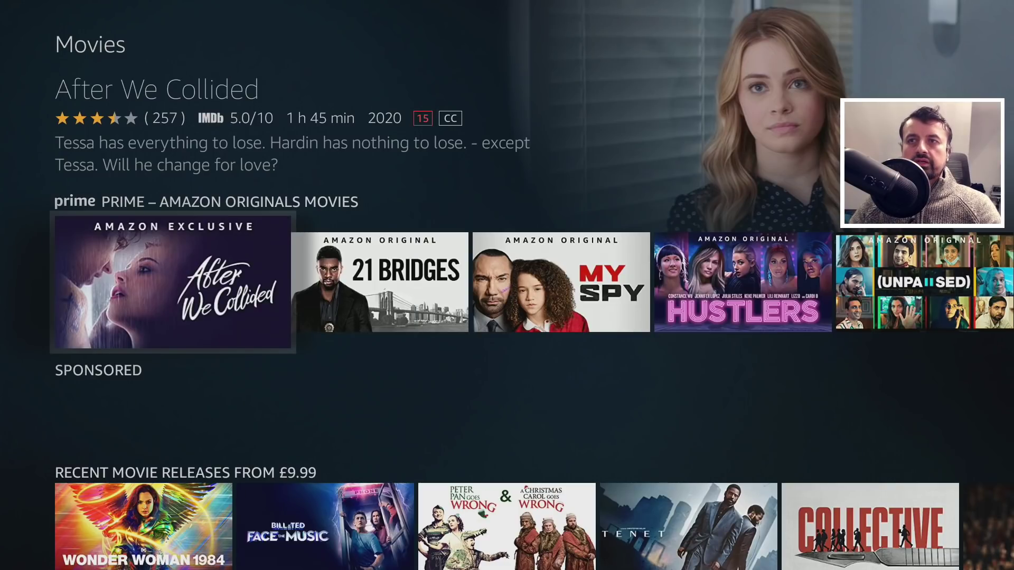
{"action": "key", "text": "Return"}
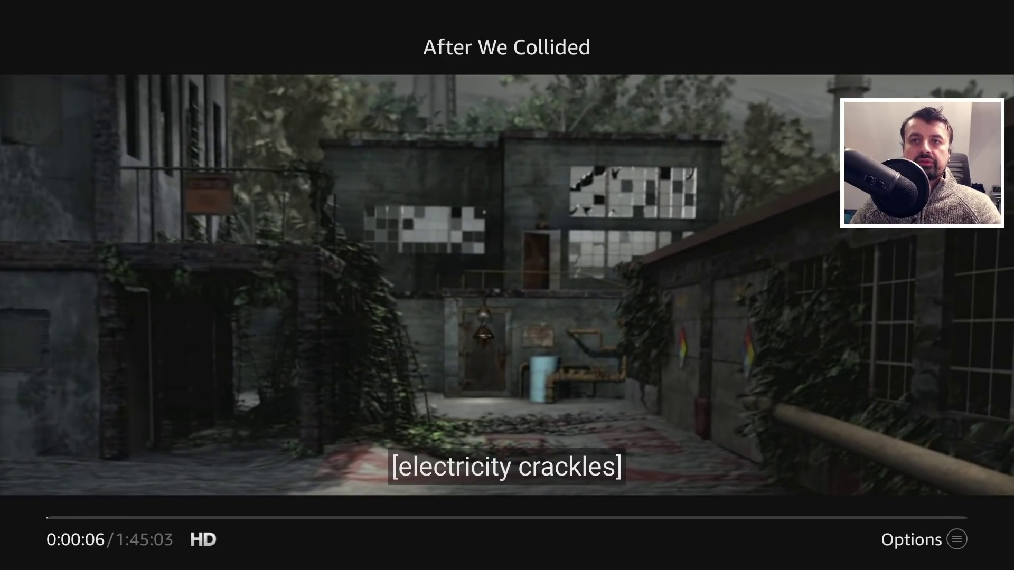
{"action": "key", "text": "Home"}
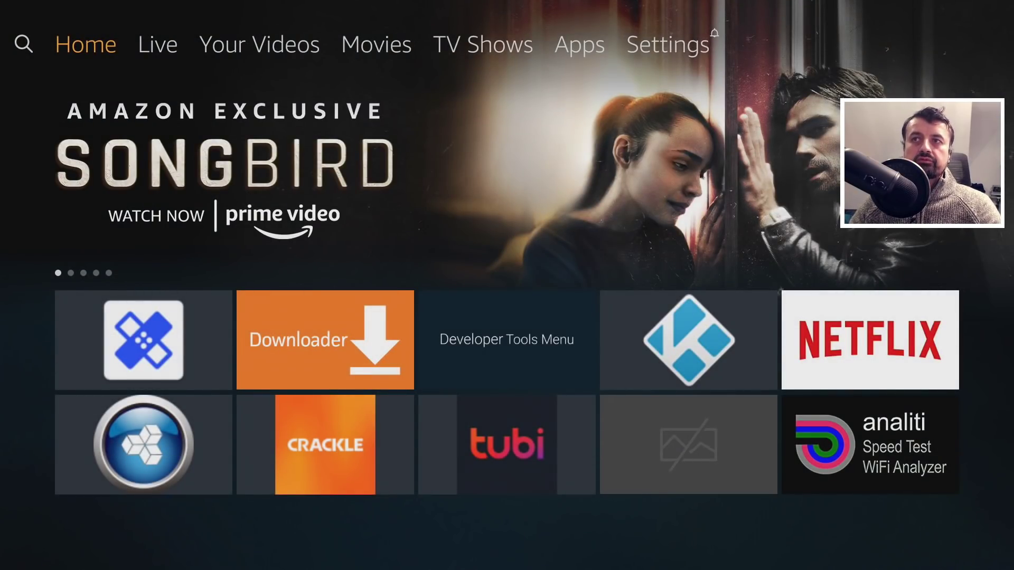
Open About under My Fire TV, which reports a system update error, then return Home.
{"action": "key", "text": "Right"}
{"action": "key", "text": "Right"}
{"action": "key", "text": "Right"}
{"action": "key", "text": "Right"}
{"action": "key", "text": "Right"}
{"action": "key", "text": "Right"}
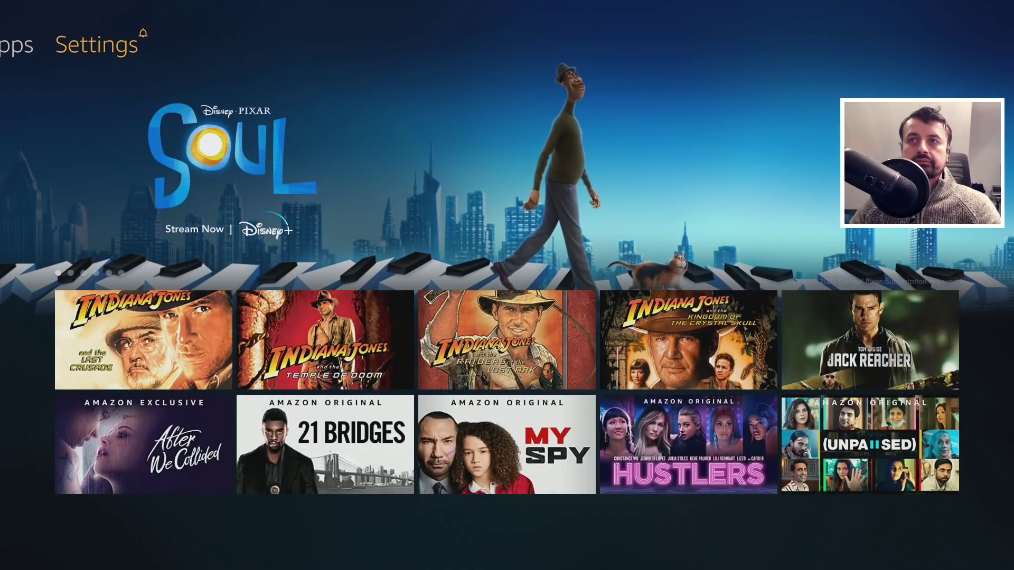
{"action": "key", "text": "Right"}
{"action": "key", "text": "Right"}
{"action": "key", "text": "Right"}
{"action": "key", "text": "Right"}
{"action": "key", "text": "Return"}
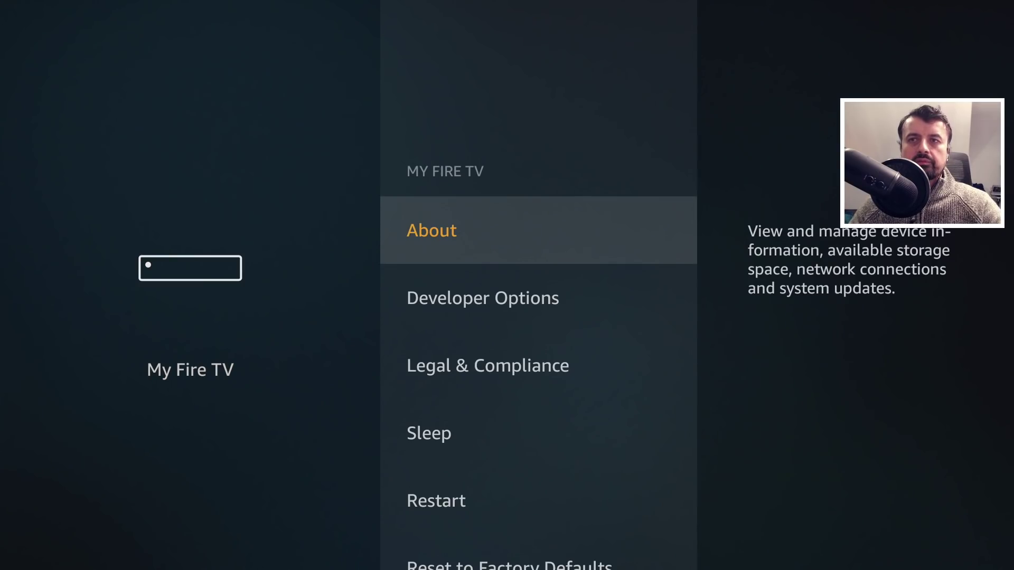
{"action": "key", "text": "Return"}
{"action": "key", "text": "Down"}
{"action": "key", "text": "Down"}
{"action": "key", "text": "Down"}
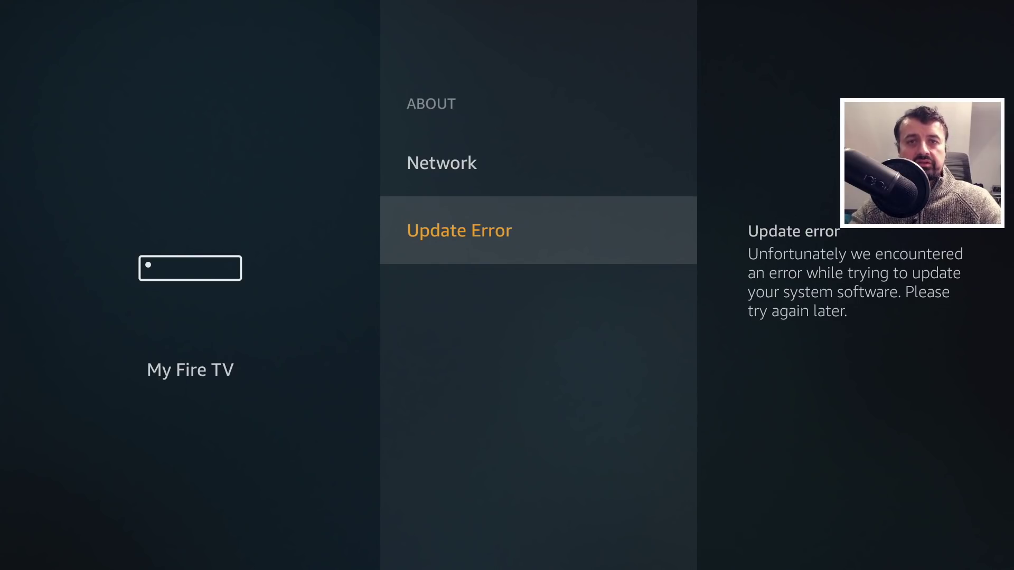
{"action": "key", "text": "Escape"}
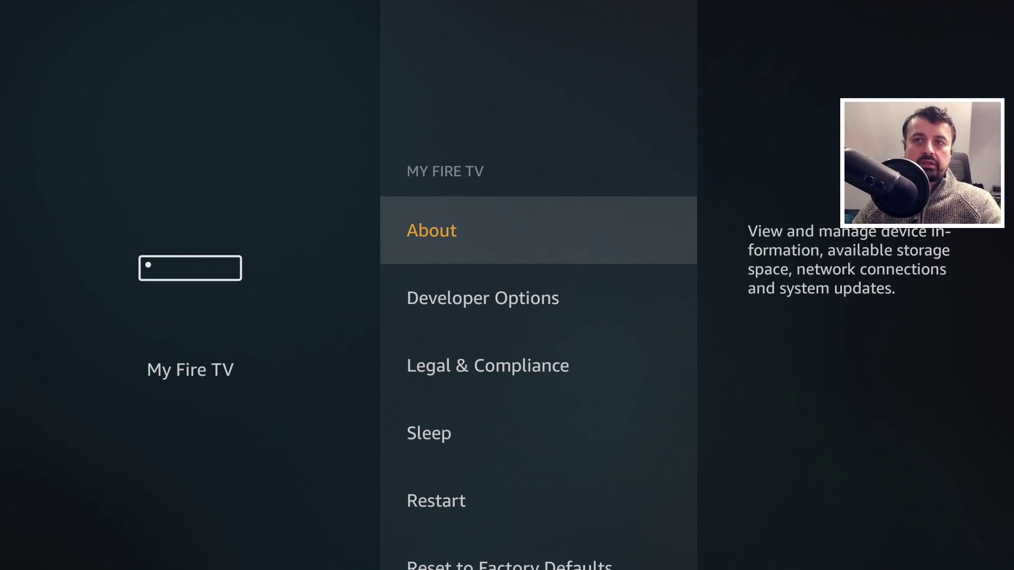
{"action": "key", "text": "Home"}
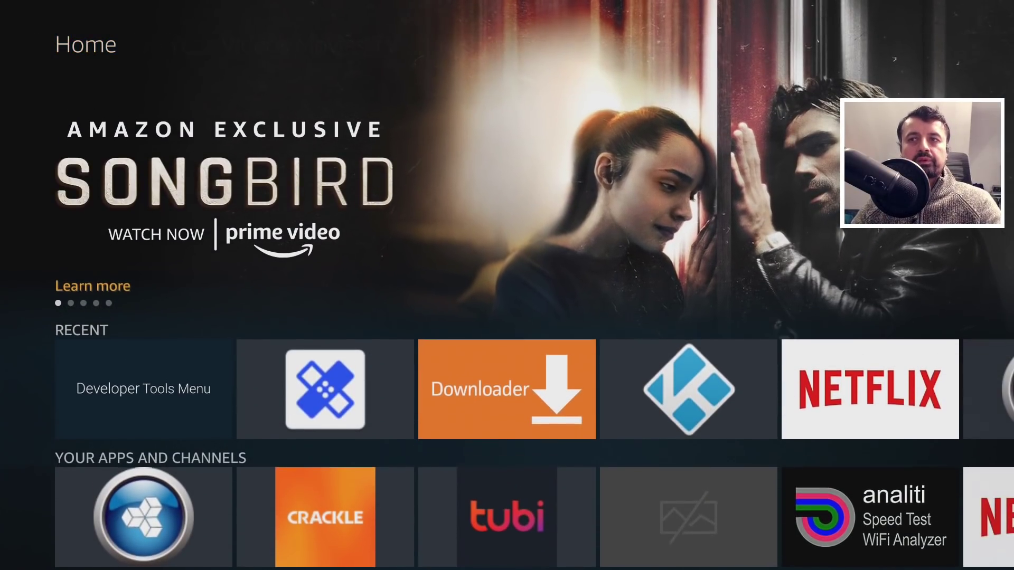
Highlight the FireOS 6 Debloater tile in the Recent apps row.
{"action": "key", "text": "Down"}
{"action": "key", "text": "Right"}
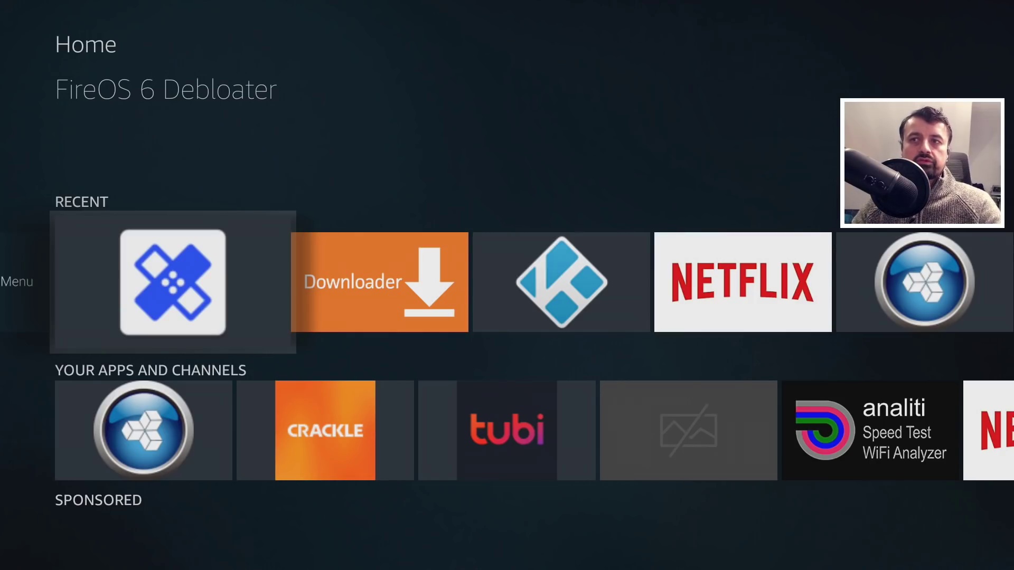
Launch the debloater, untick software.ota, ota.override and forcedotaupdater.v2, and run the debloat.
{"action": "key", "text": "Return"}
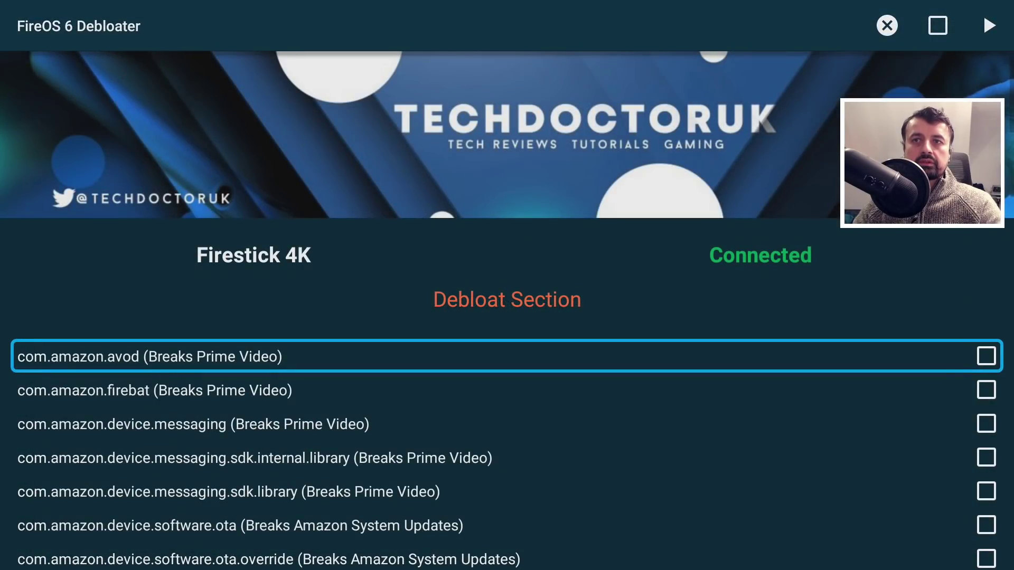
{"action": "key", "text": "Down"}
{"action": "key", "text": "Down"}
{"action": "key", "text": "Down"}
{"action": "key", "text": "Down"}
{"action": "key", "text": "Down"}
{"action": "key", "text": "Down"}
{"action": "key", "text": "Down"}
{"action": "key", "text": "Down"}
{"action": "key", "text": "Down"}
{"action": "key", "text": "Down"}
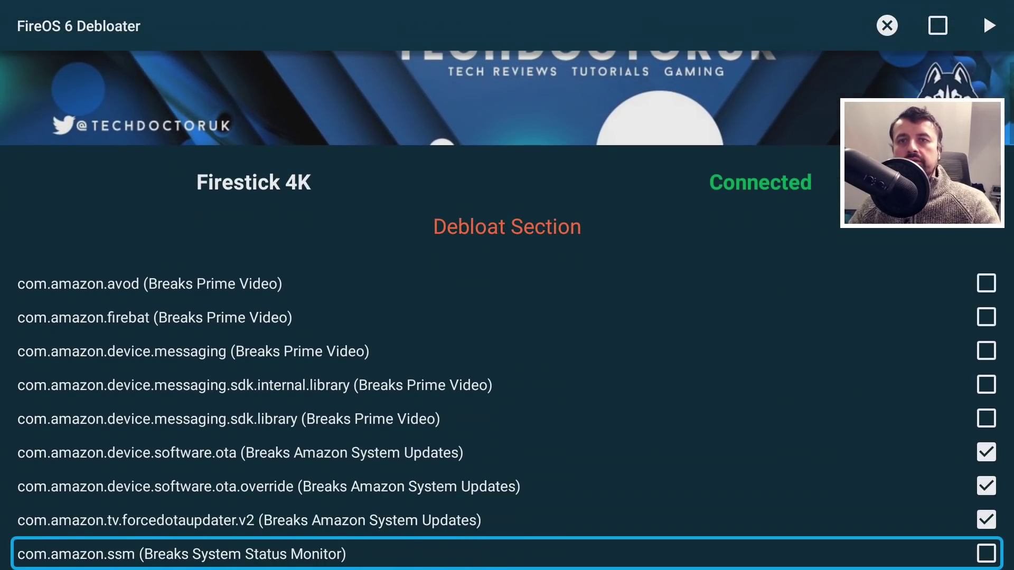
{"action": "key", "text": "Up"}
{"action": "key", "text": "Up"}
{"action": "key", "text": "Up"}
{"action": "key", "text": "Up"}
{"action": "key", "text": "Up"}
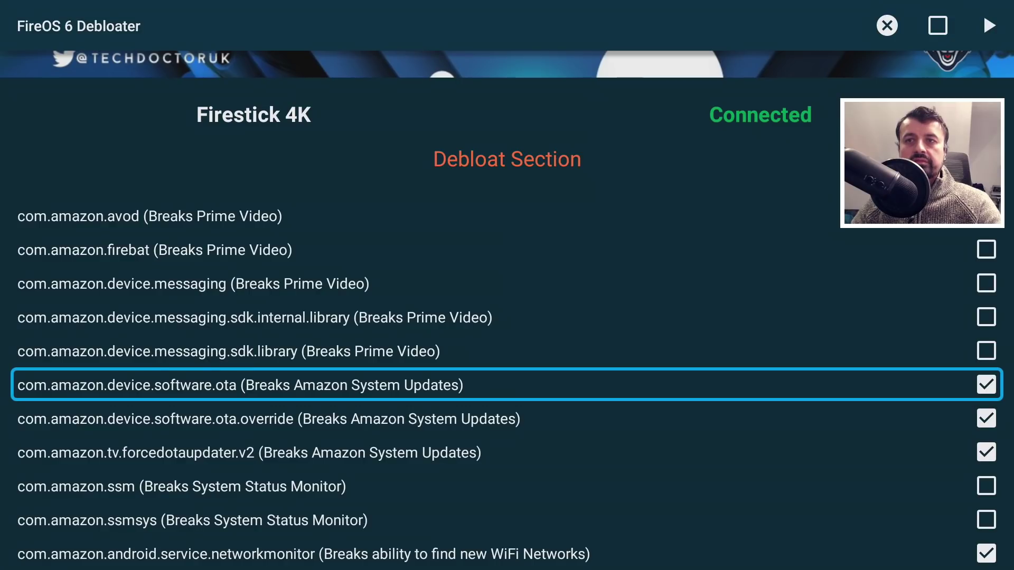
{"action": "key", "text": "Return"}
{"action": "key", "text": "Down"}
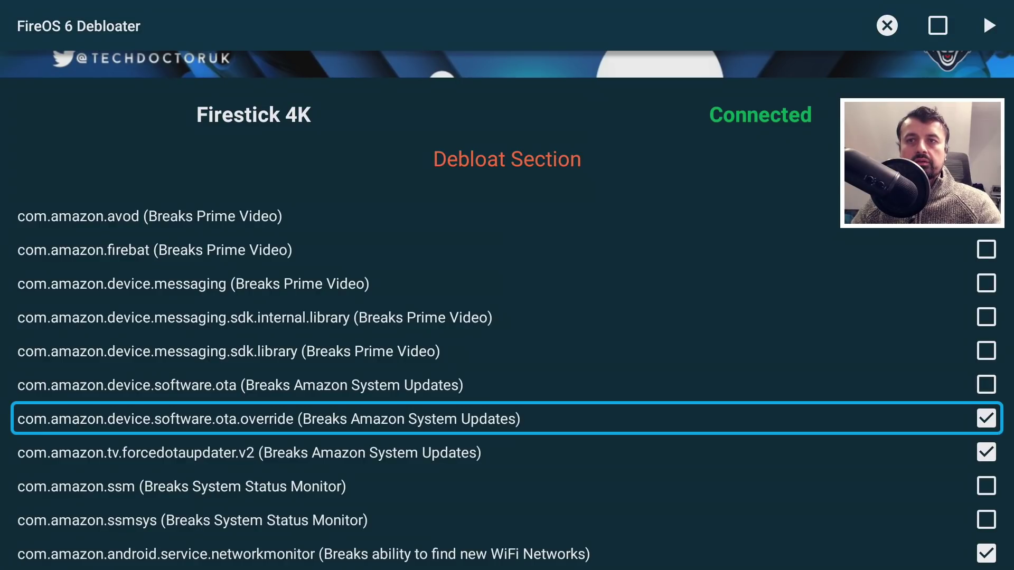
{"action": "key", "text": "Return"}
{"action": "key", "text": "Down"}
{"action": "key", "text": "Return"}
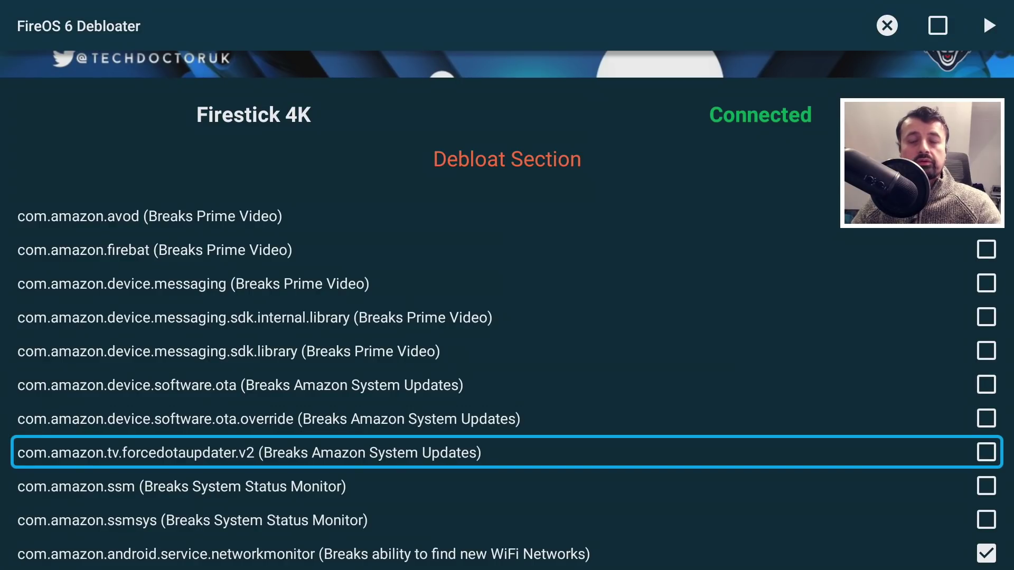
{"action": "key", "text": "Tab"}
{"action": "key", "text": "Return"}
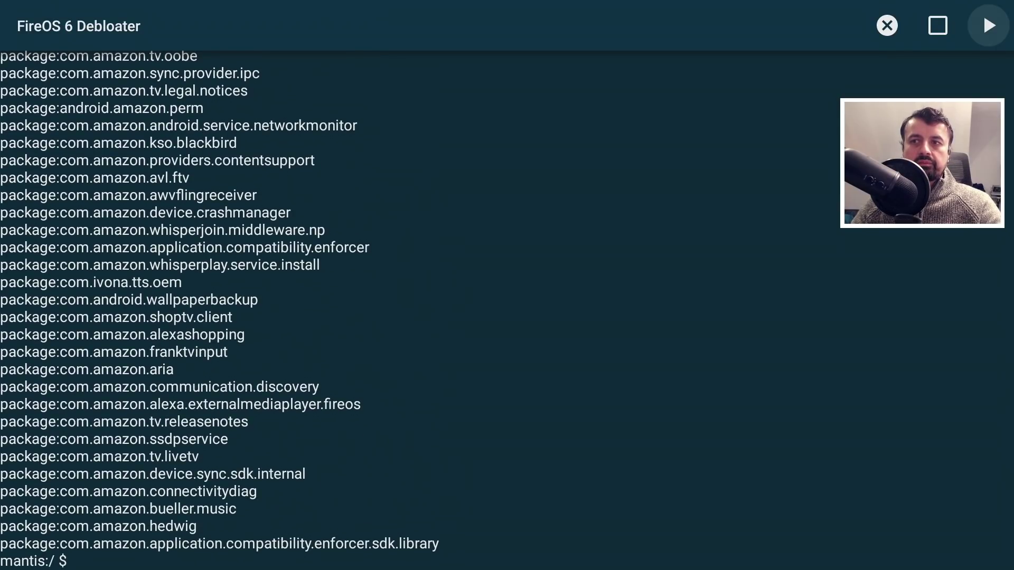
Run Check for Updates under Settings > My Fire TV > About, then return to FireOS 6 Debloater.
{"action": "key", "text": "Home"}
{"action": "key", "text": "Right"}
{"action": "key", "text": "Right"}
{"action": "key", "text": "Right"}
{"action": "key", "text": "Right"}
{"action": "key", "text": "Right"}
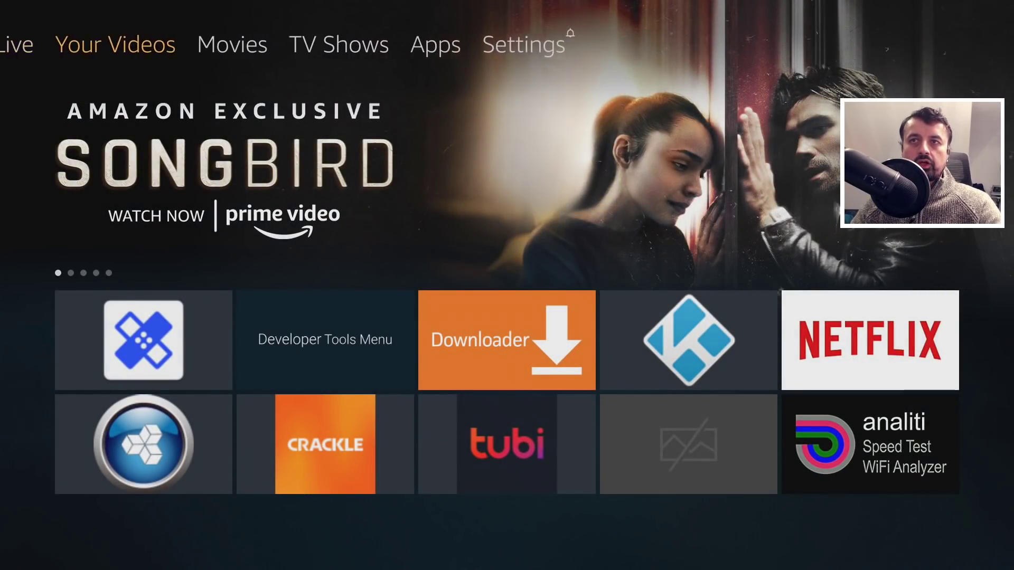
{"action": "key", "text": "Right"}
{"action": "key", "text": "Down"}
{"action": "key", "text": "Right"}
{"action": "key", "text": "Right"}
{"action": "key", "text": "Right"}
{"action": "key", "text": "Right"}
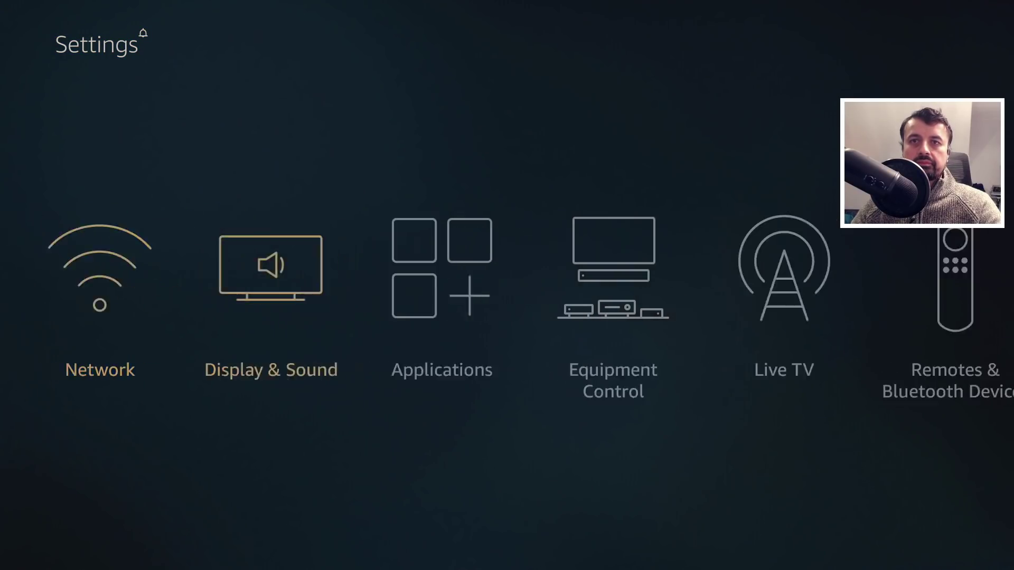
{"action": "key", "text": "Right"}
{"action": "key", "text": "Right"}
{"action": "key", "text": "Right"}
{"action": "key", "text": "Right"}
{"action": "key", "text": "Right"}
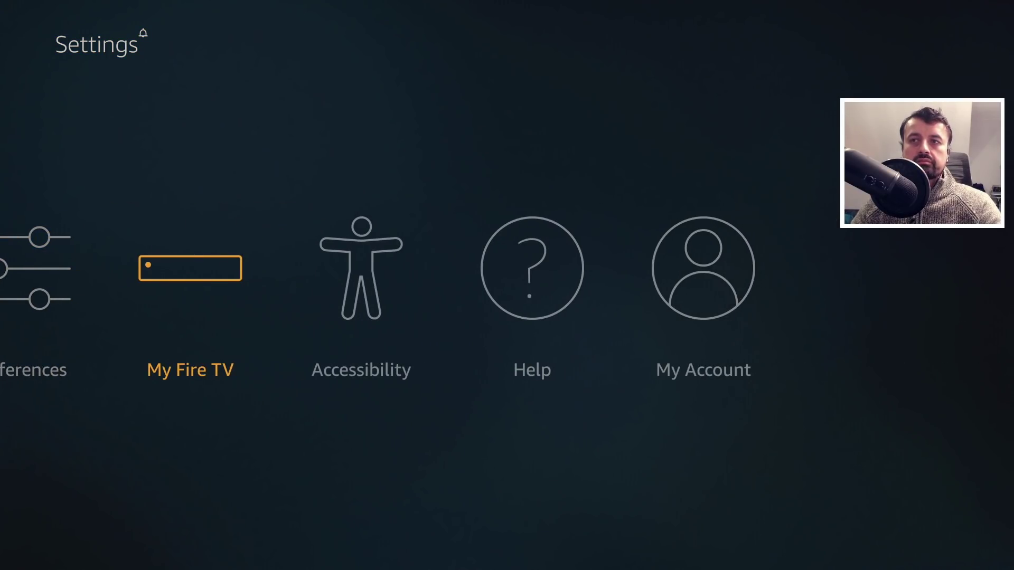
{"action": "key", "text": "Return"}
{"action": "key", "text": "Return"}
{"action": "key", "text": "Down"}
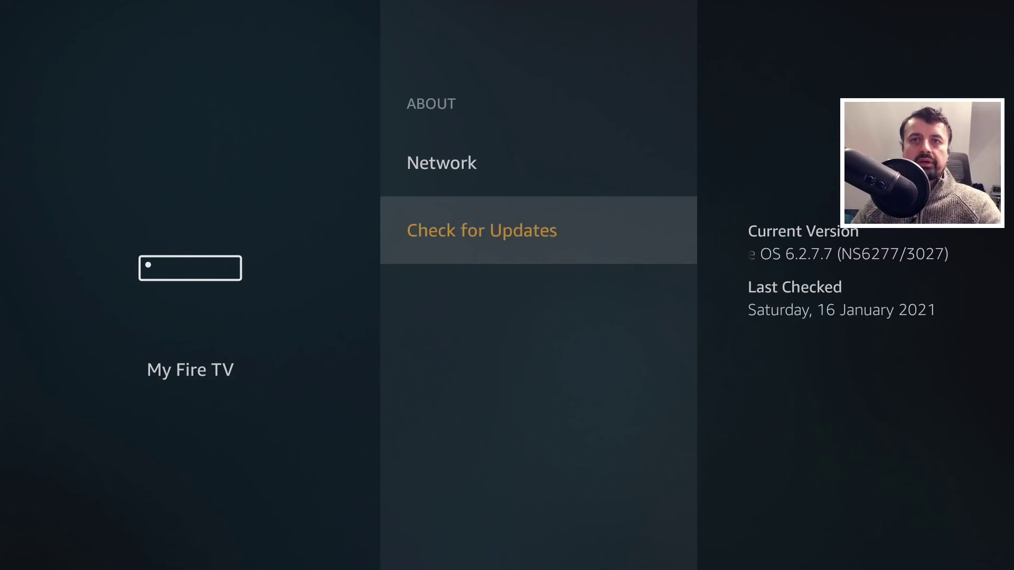
{"action": "key", "text": "Return"}
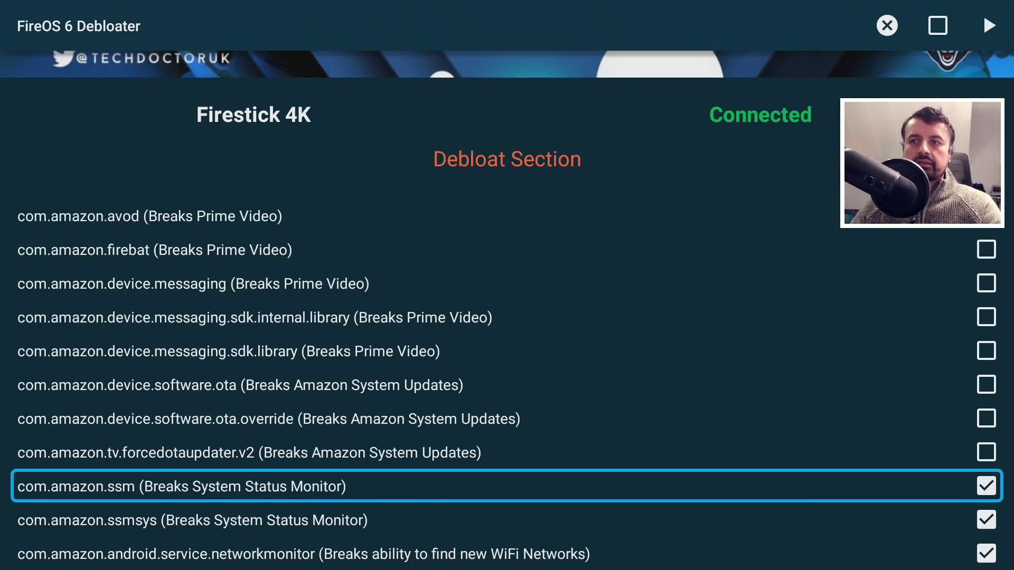
{"action": "key", "text": "Up"}
{"action": "key", "text": "Down"}
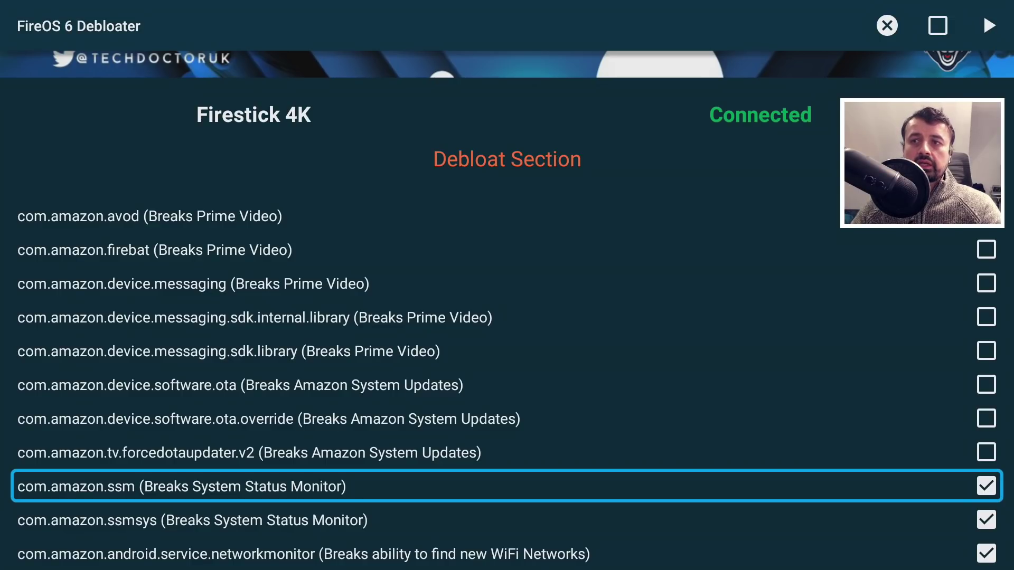
{"action": "key", "text": "Down"}
{"action": "key", "text": "Up"}
{"action": "key", "text": "Down"}
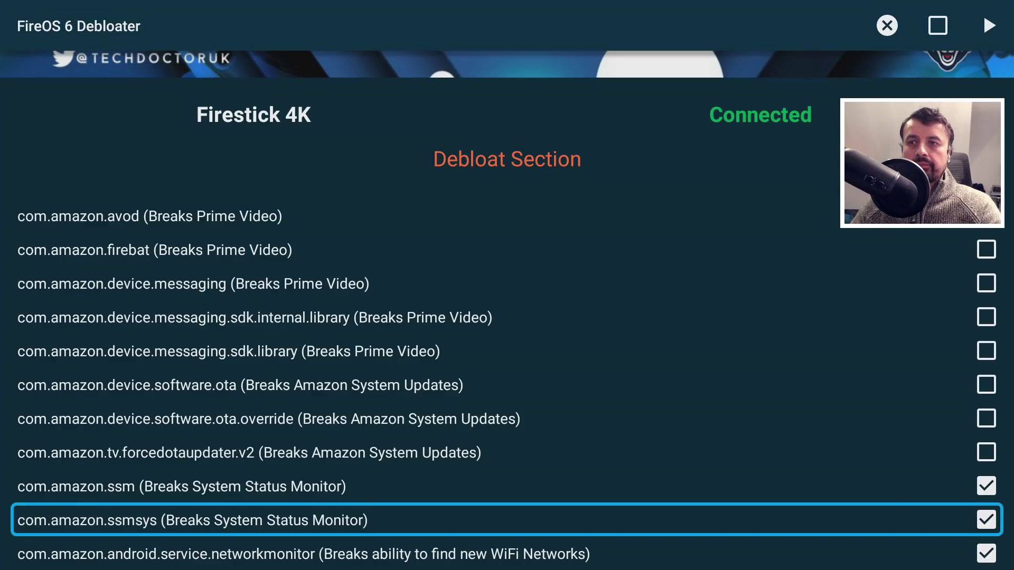
{"action": "key", "text": "Down"}
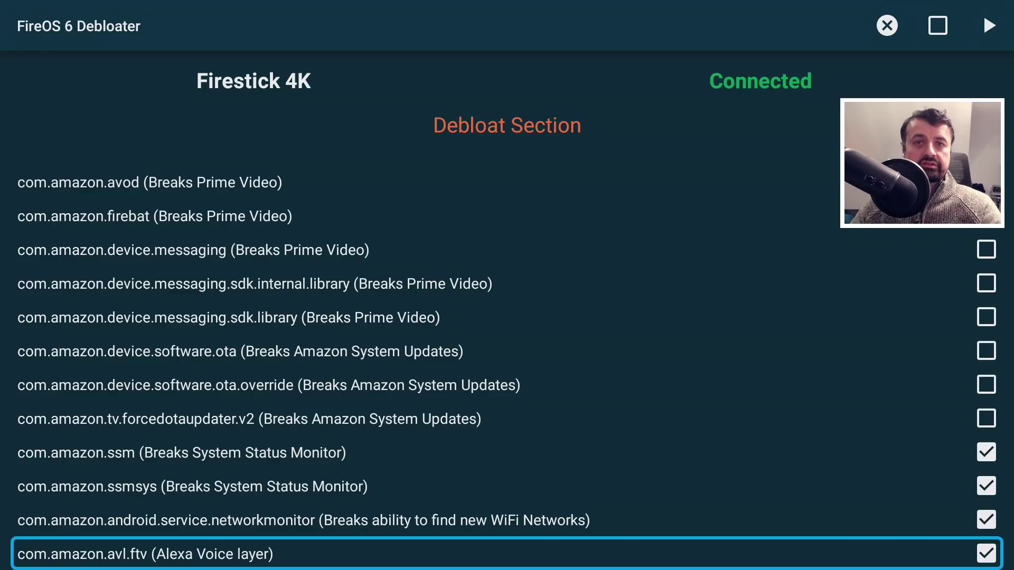
Uncheck com.amazon.vizzini (Breaks Alexa) so it is kept.
{"action": "key", "text": "Down"}
{"action": "key", "text": "Up"}
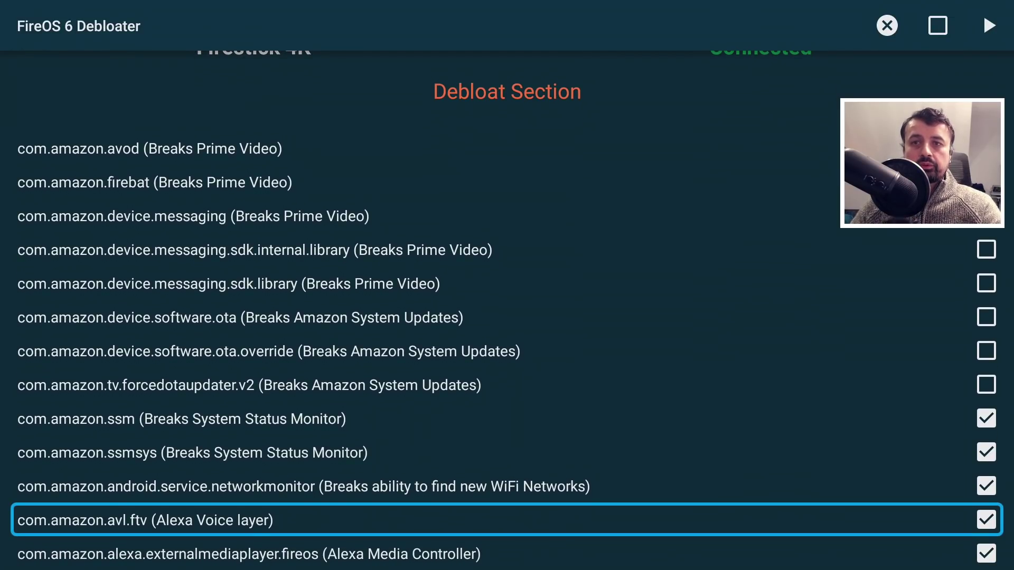
{"action": "key", "text": "Down"}
{"action": "key", "text": "Down"}
{"action": "key", "text": "Down"}
{"action": "key", "text": "Down"}
{"action": "key", "text": "Down"}
{"action": "key", "text": "Down"}
{"action": "key", "text": "Down"}
{"action": "key", "text": "Down"}
{"action": "key", "text": "Down"}
{"action": "key", "text": "Down"}
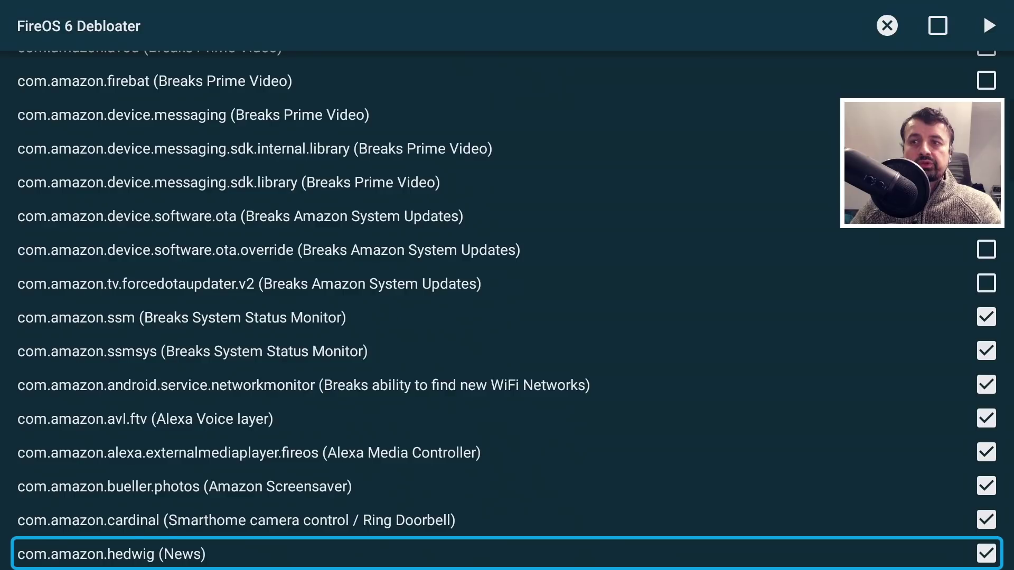
{"action": "key", "text": "Down"}
{"action": "key", "text": "Down"}
{"action": "key", "text": "Down"}
{"action": "key", "text": "Down"}
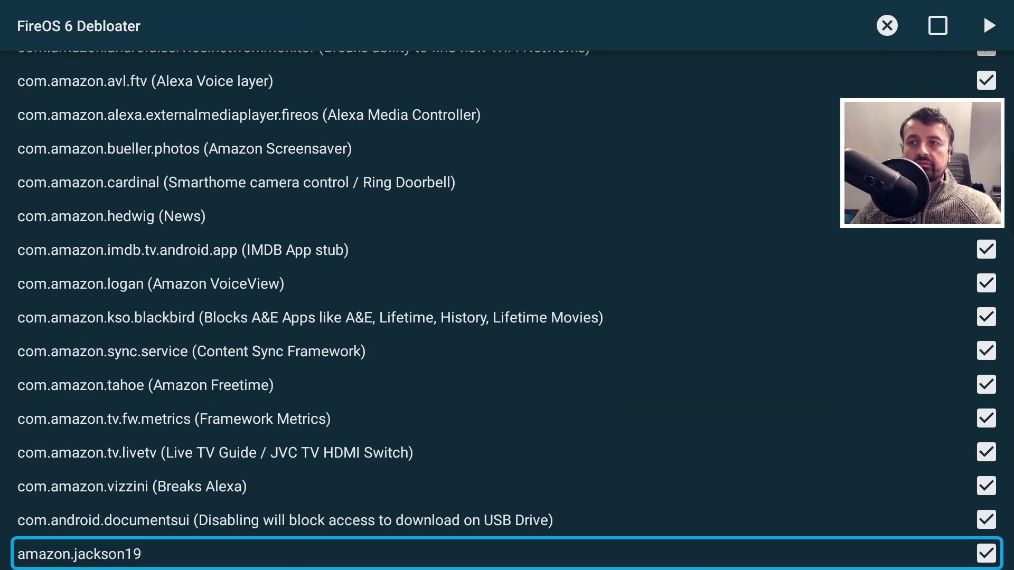
{"action": "key", "text": "Up"}
{"action": "key", "text": "Up"}
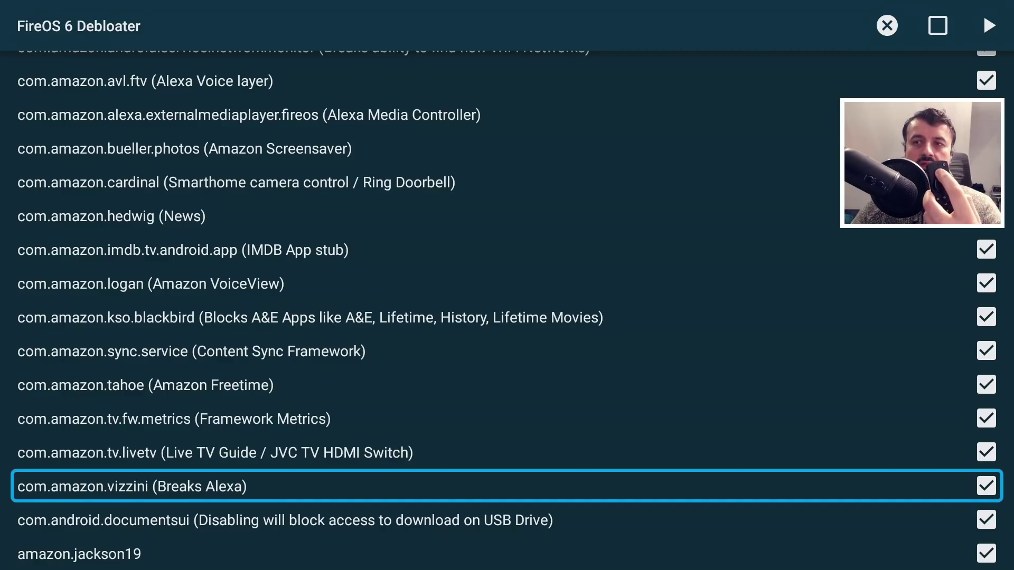
{"action": "key", "text": "Up"}
{"action": "key", "text": "Up"}
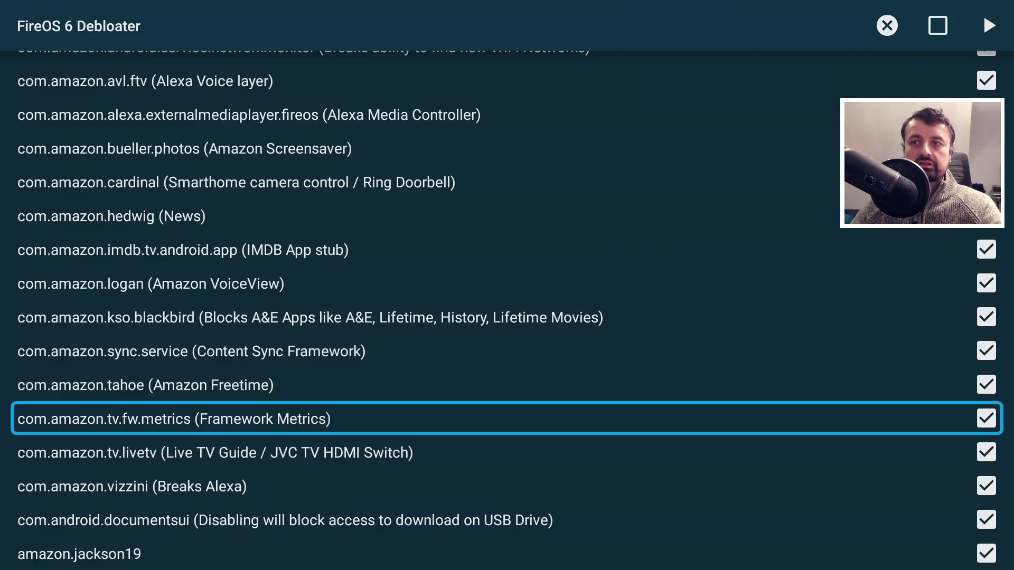
{"action": "key", "text": "Down"}
{"action": "key", "text": "Down"}
{"action": "key", "text": "Return"}
Uncheck the Alexa Voice layer package com.amazon.avl.ftv and run the debloat again.
{"action": "key", "text": "Up"}
{"action": "key", "text": "Up"}
{"action": "key", "text": "Up"}
{"action": "key", "text": "Up"}
{"action": "key", "text": "Up"}
{"action": "key", "text": "Up"}
{"action": "key", "text": "Up"}
{"action": "key", "text": "Up"}
{"action": "key", "text": "Up"}
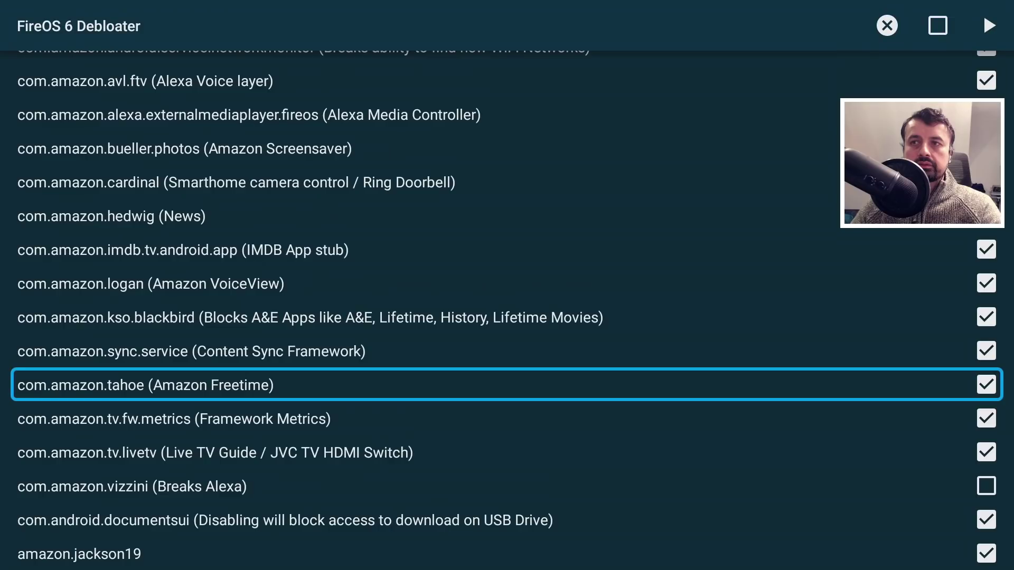
{"action": "key", "text": "Up"}
{"action": "key", "text": "Up"}
{"action": "key", "text": "Up"}
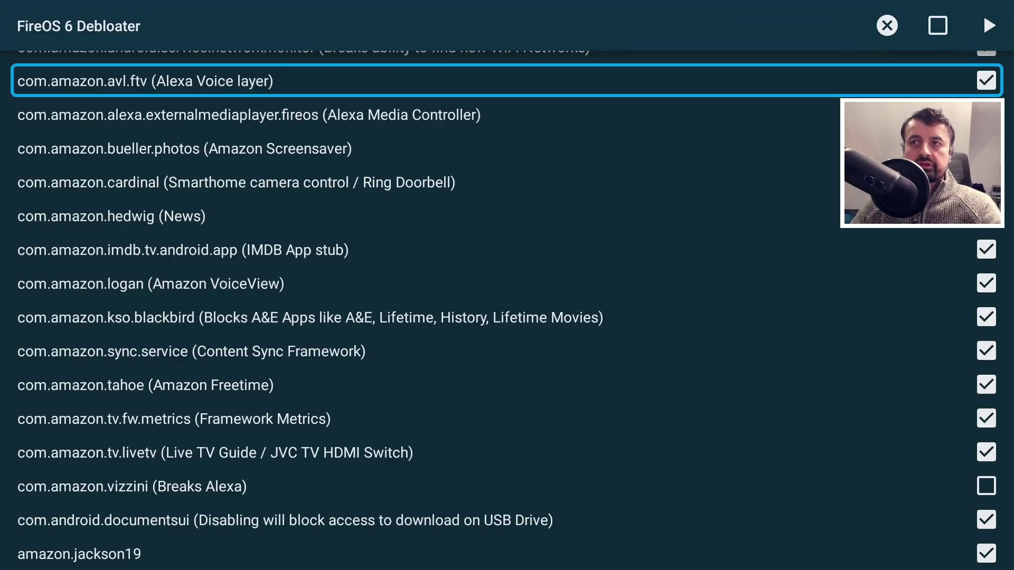
{"action": "key", "text": "Return"}
{"action": "key", "text": "Up"}
{"action": "key", "text": "Return"}
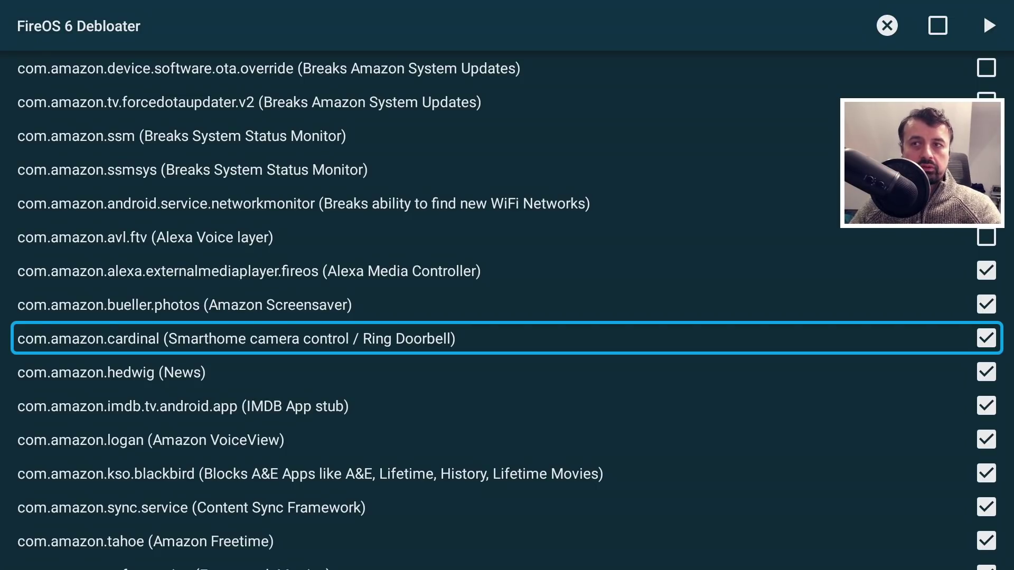
Scroll down past logan, A&E blocker and Freetime to com.amazon.tv.livetv, then go Home.
{"action": "left_click", "coordinate": [507, 440]}
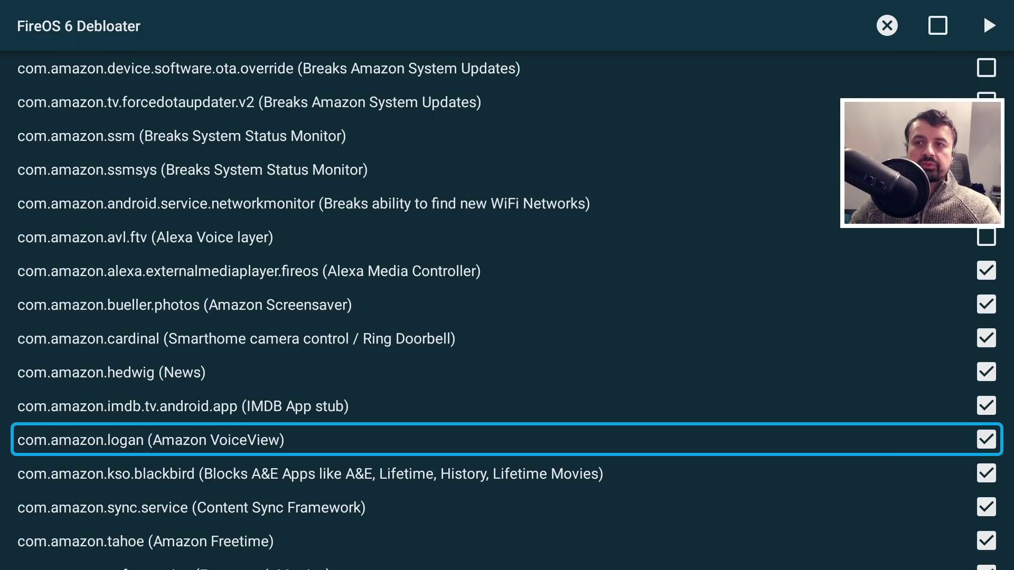
{"action": "key", "text": "Down"}
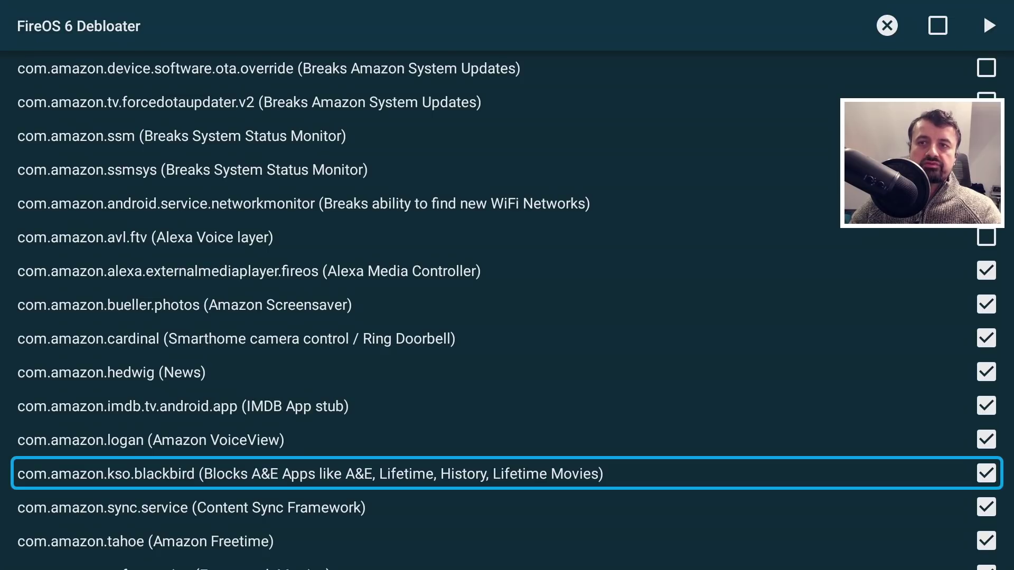
{"action": "key", "text": "Down"}
{"action": "key", "text": "Down"}
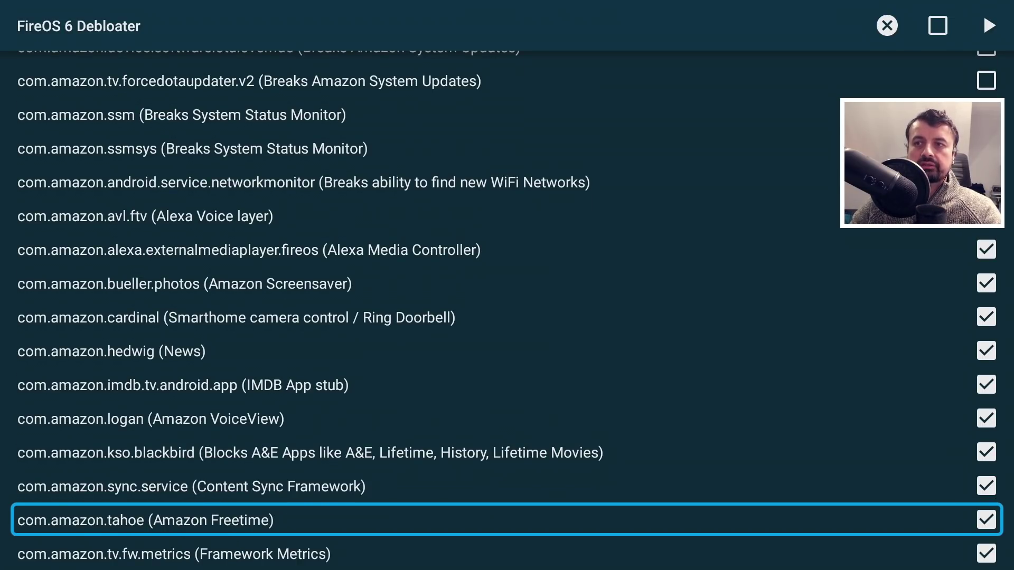
{"action": "key", "text": "Down"}
{"action": "key", "text": "Down"}
{"action": "key", "text": "Down"}
{"action": "key", "text": "Up"}
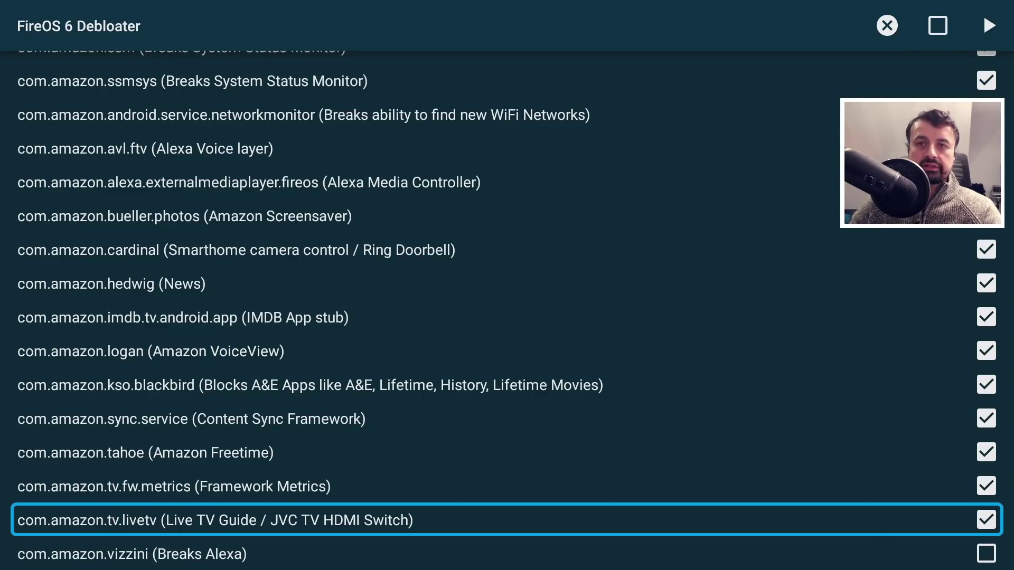
{"action": "key", "text": "Home"}
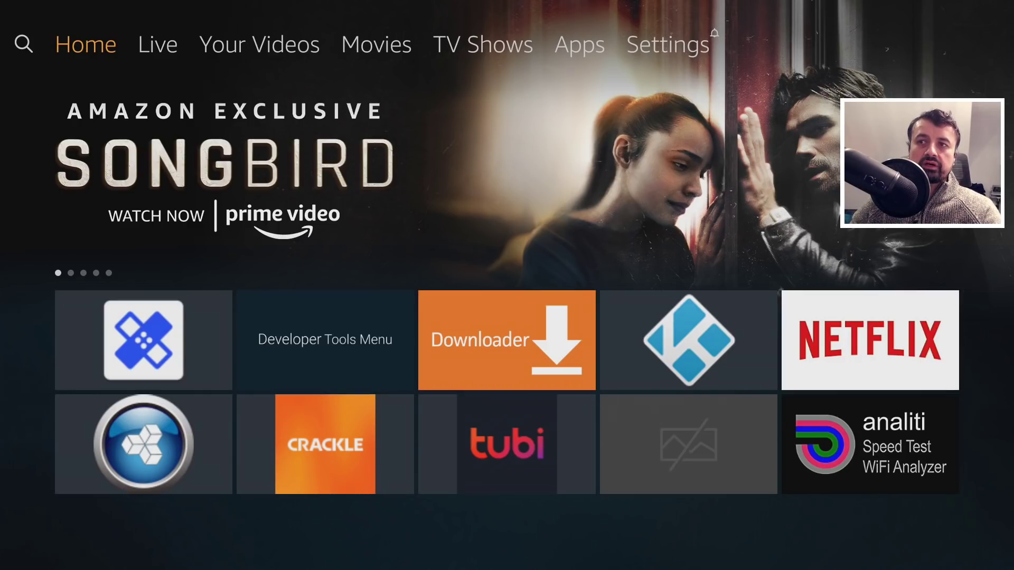
{"action": "key", "text": "Down"}
{"action": "key", "text": "Return"}
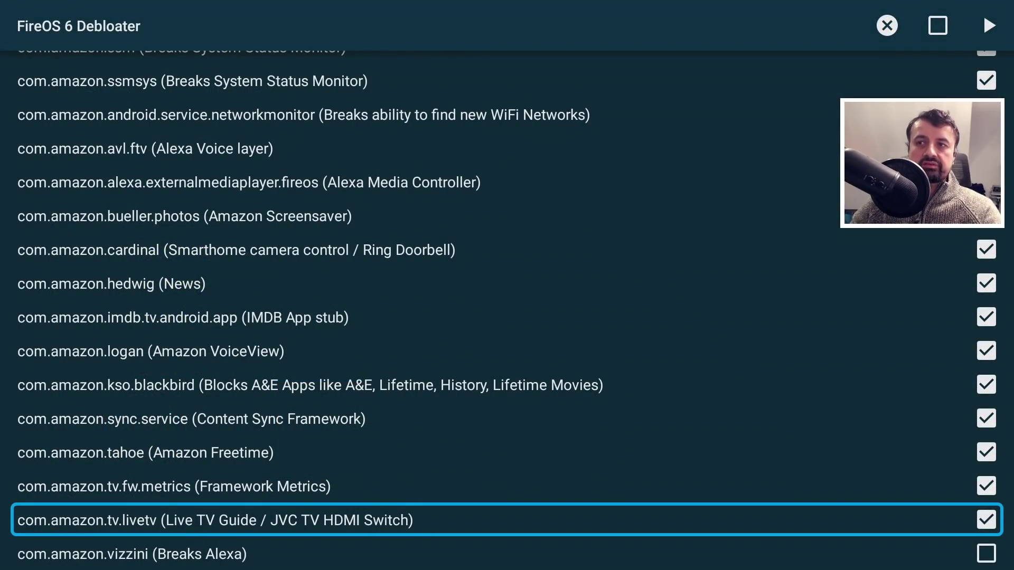
{"action": "key", "text": "Home"}
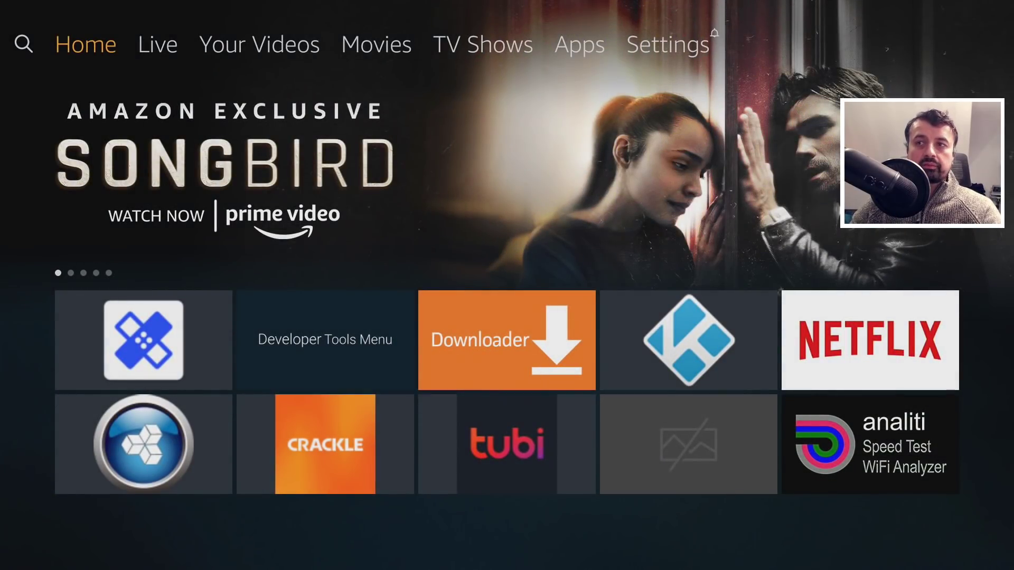
{"action": "key", "text": "Down"}
{"action": "key", "text": "Down"}
{"action": "key", "text": "Down"}
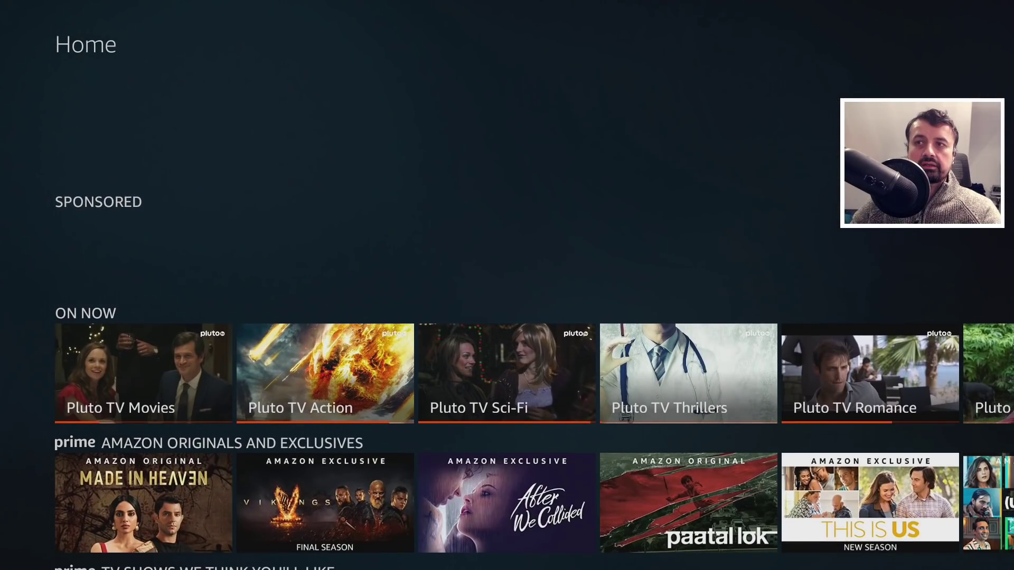
{"action": "key", "text": "Right"}
{"action": "key", "text": "Right"}
{"action": "key", "text": "Left"}
{"action": "key", "text": "Left"}
{"action": "key", "text": "Left"}
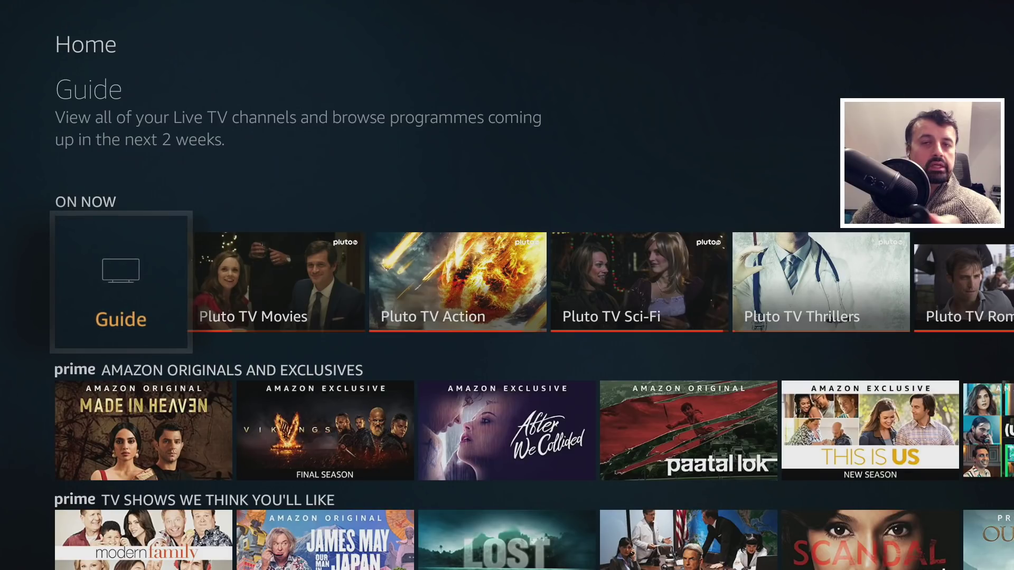
{"action": "key", "text": "Right"}
{"action": "key", "text": "Right"}
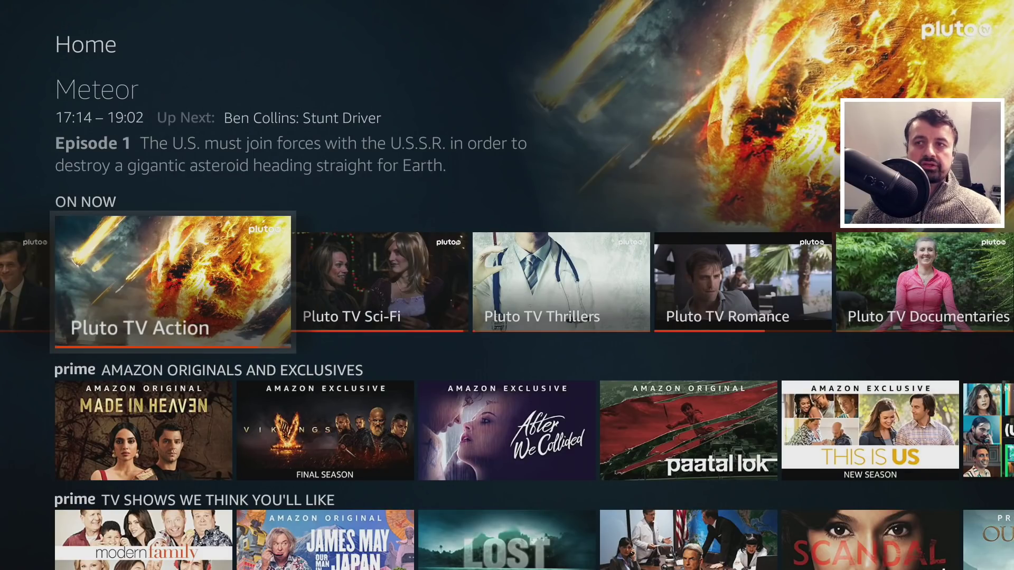
{"action": "key", "text": "Left"}
{"action": "key", "text": "Left"}
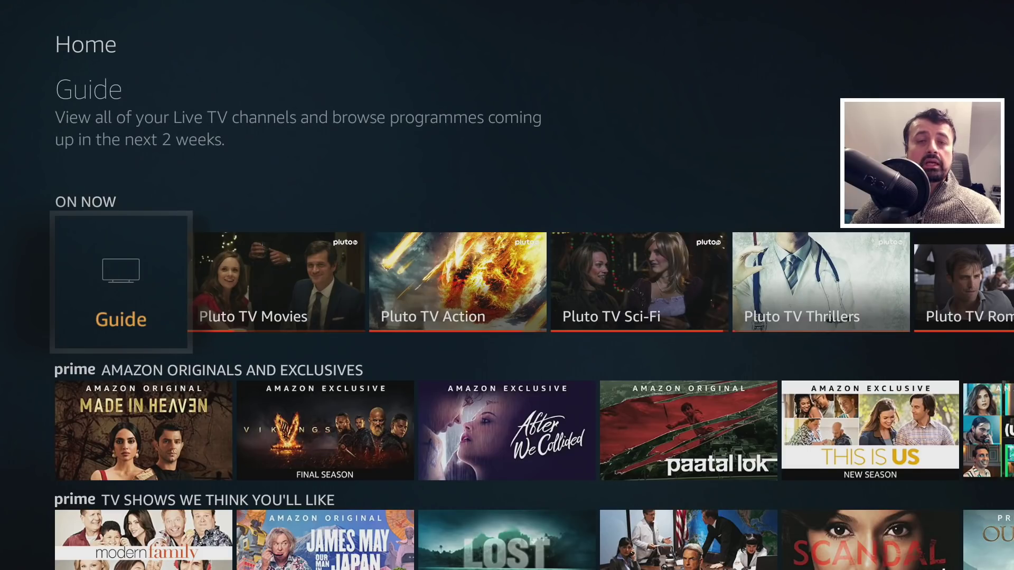
{"action": "key", "text": "Right"}
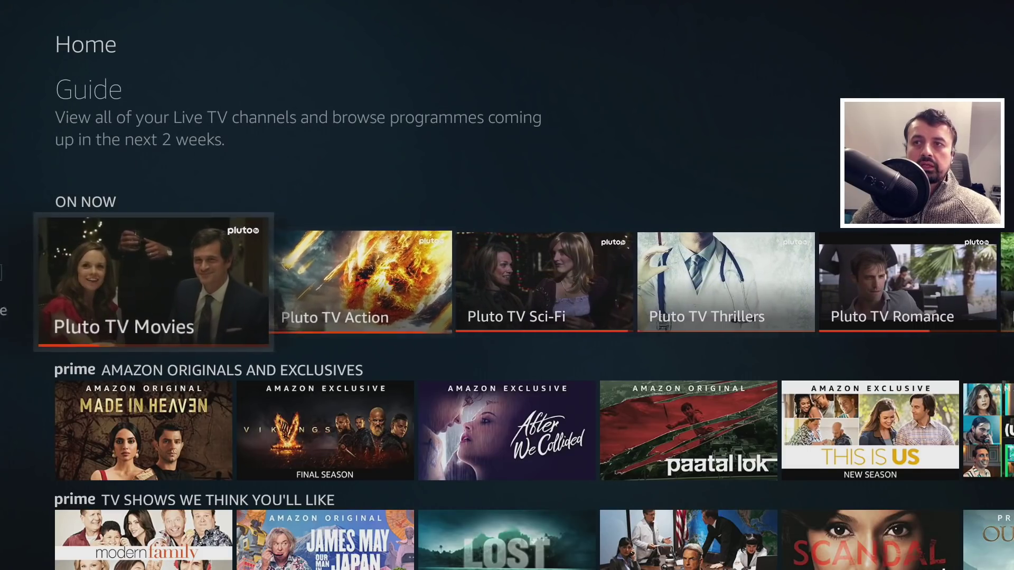
{"action": "key", "text": "Left"}
{"action": "key", "text": "Right"}
{"action": "key", "text": "Right"}
{"action": "key", "text": "Right"}
{"action": "key", "text": "Right"}
{"action": "key", "text": "Up"}
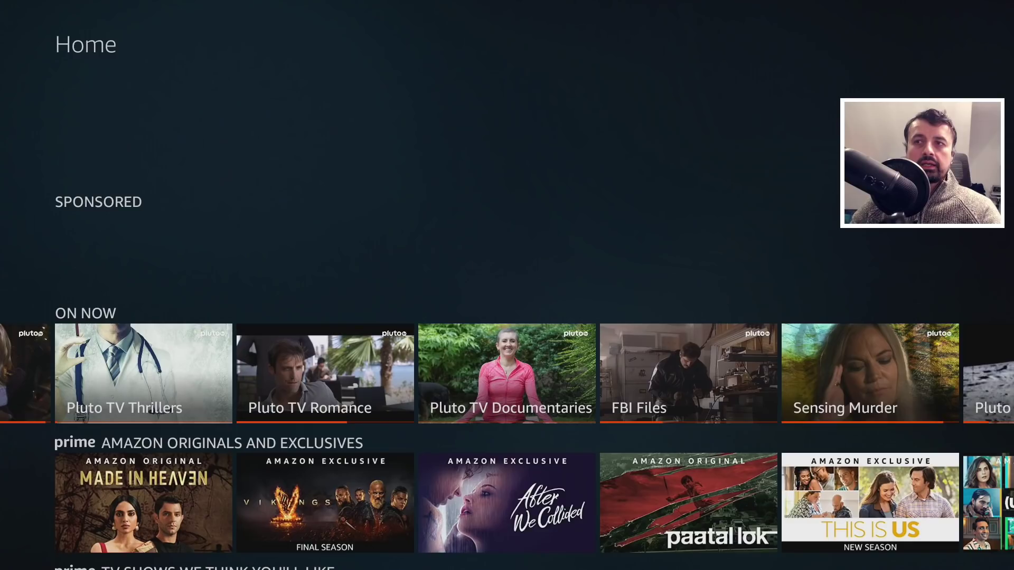
{"action": "key", "text": "Up"}
{"action": "key", "text": "Down"}
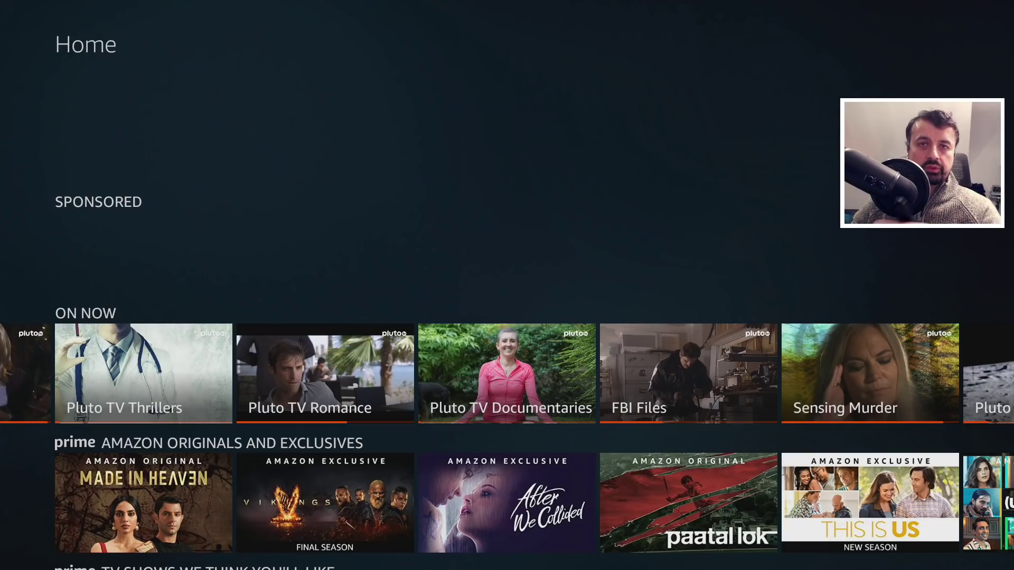
{"action": "key", "text": "Up"}
{"action": "key", "text": "Up"}
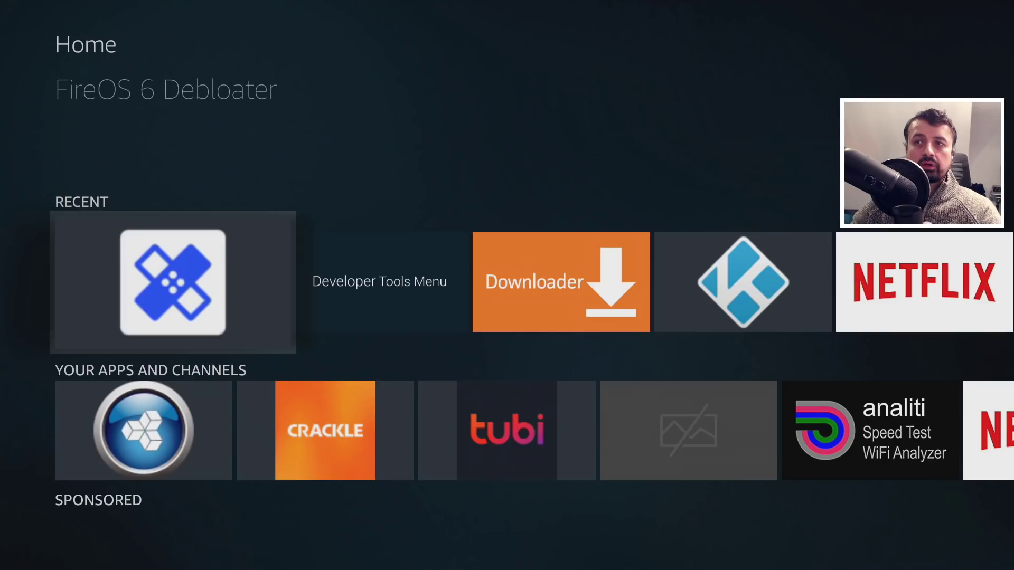
In FireOS 6 Debloater, uncheck the Live TV Guide package com.amazon.tv.livetv.
{"action": "key", "text": "Return"}
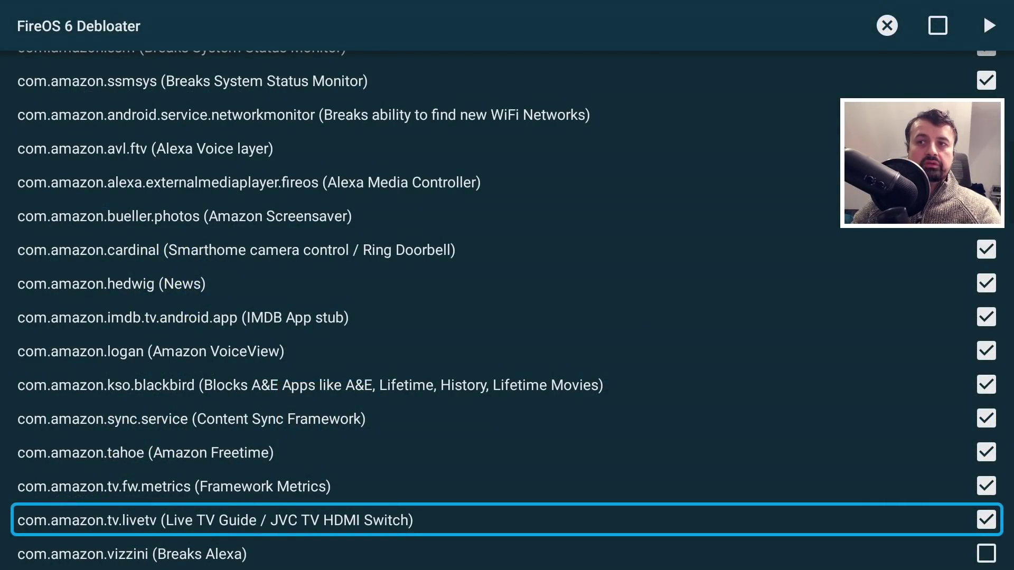
{"action": "key", "text": "Down"}
{"action": "key", "text": "Up"}
{"action": "key", "text": "Return"}
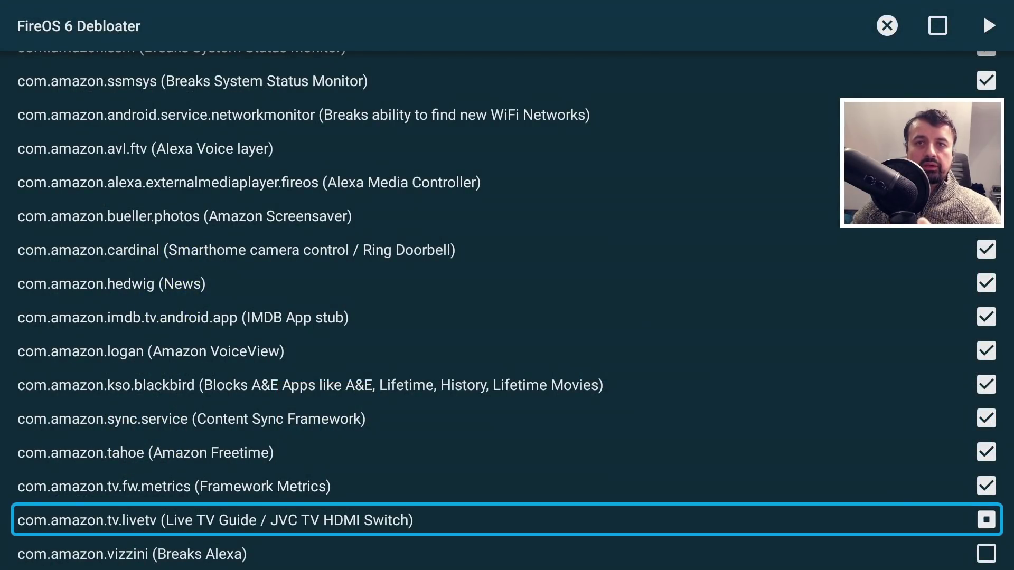
Run the debloat to re-enable Live TV, then test the channel Guide.
{"action": "key", "text": "Right"}
{"action": "key", "text": "Return"}
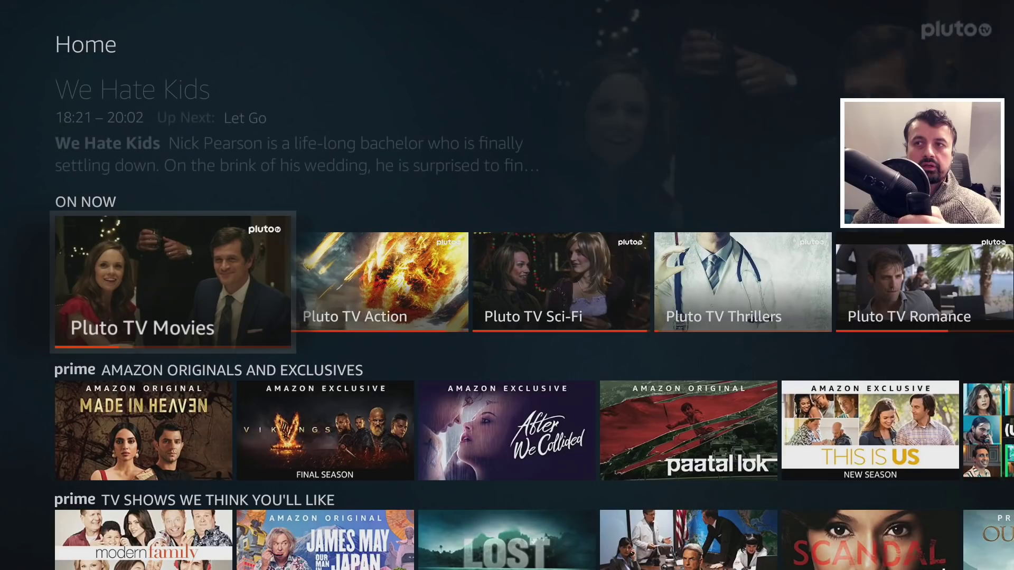
{"action": "key", "text": "Return"}
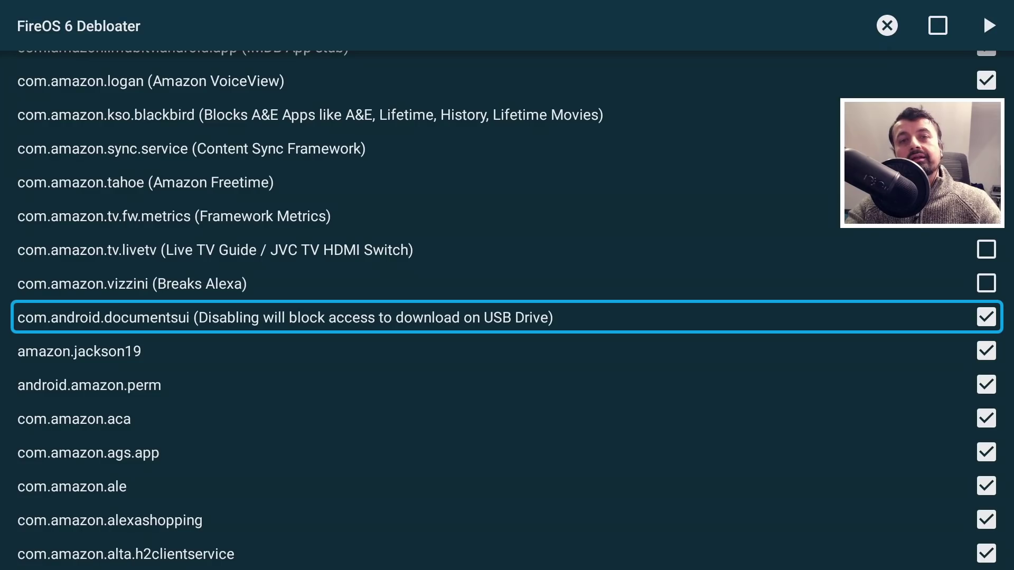
{"action": "key", "text": "Down"}
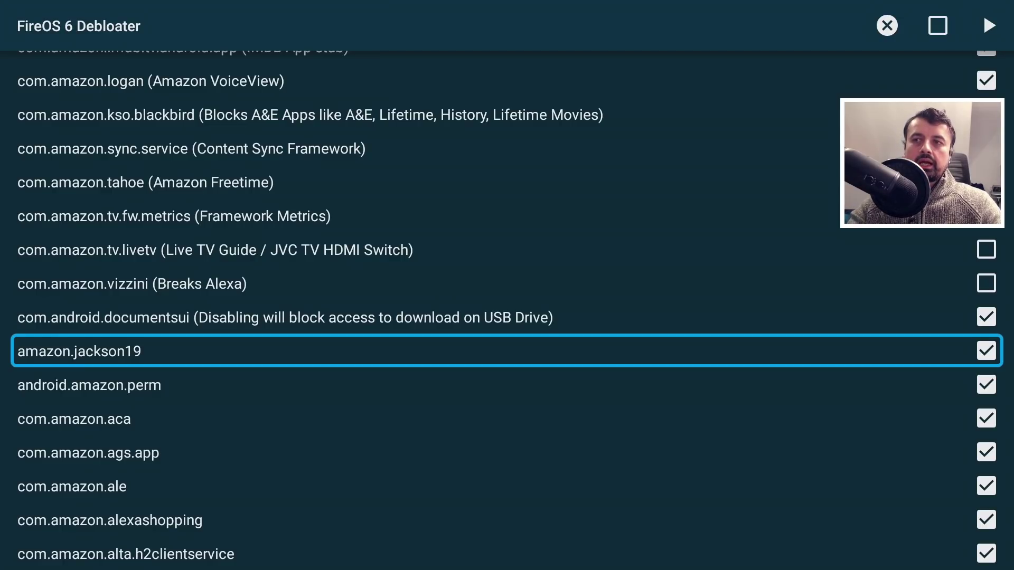
{"action": "key", "text": "Down"}
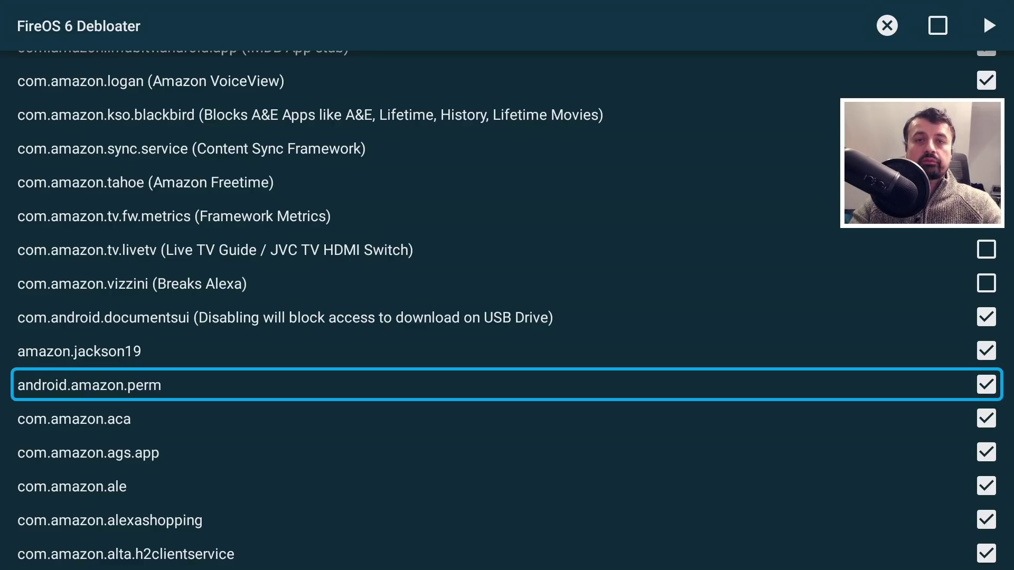
{"action": "key", "text": "Down"}
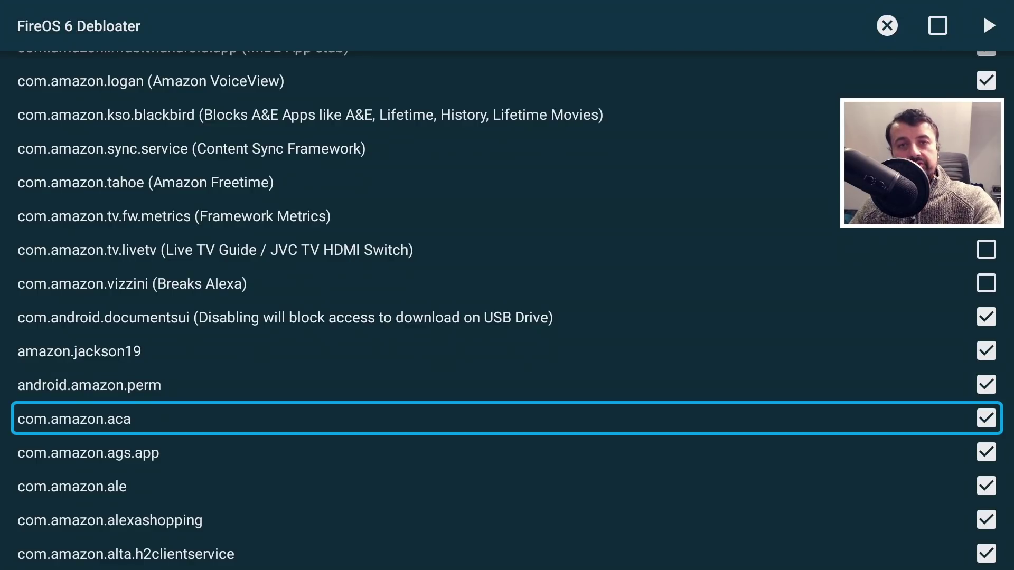